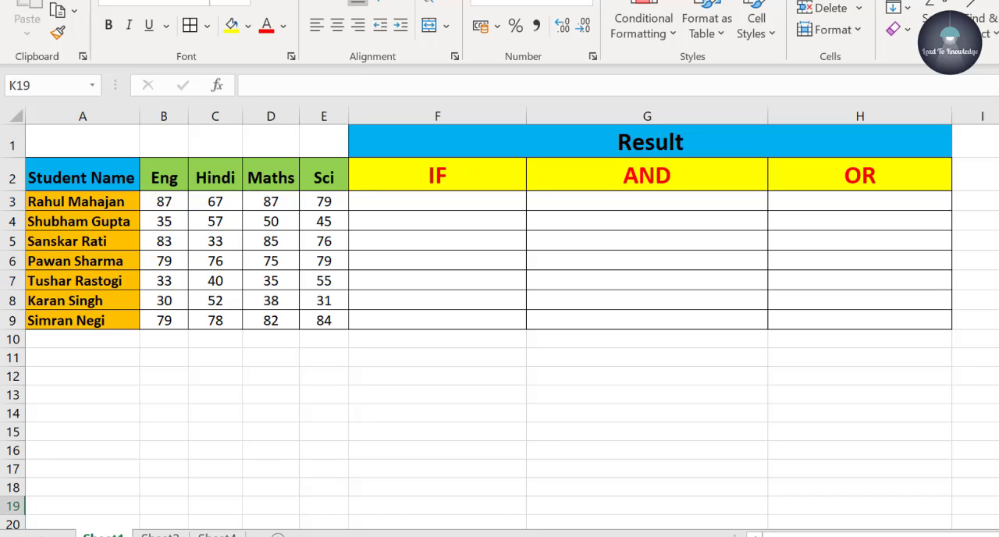
- Begin an IF formula in F3 with the logical test B3>35 on the first student's English mark
left_click(462, 204)
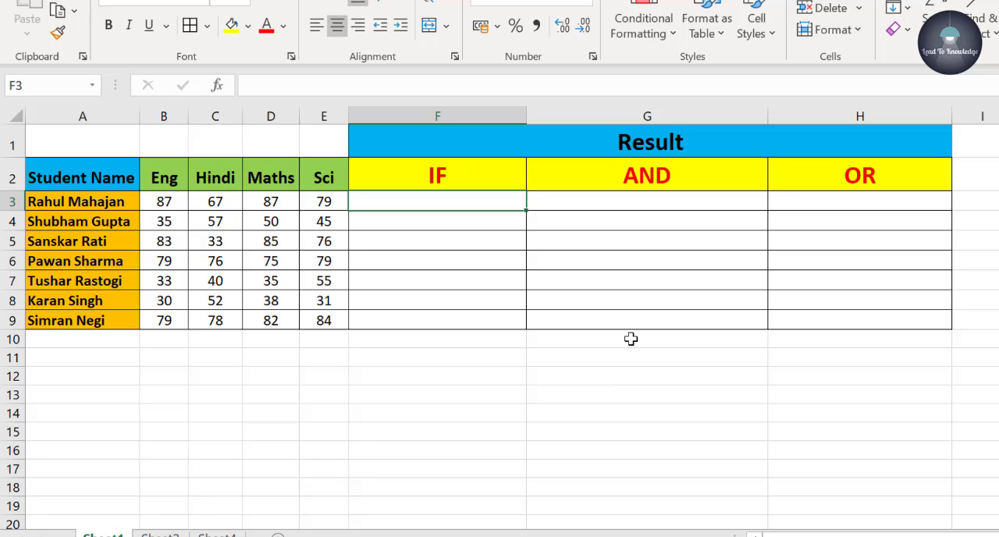
type("=")
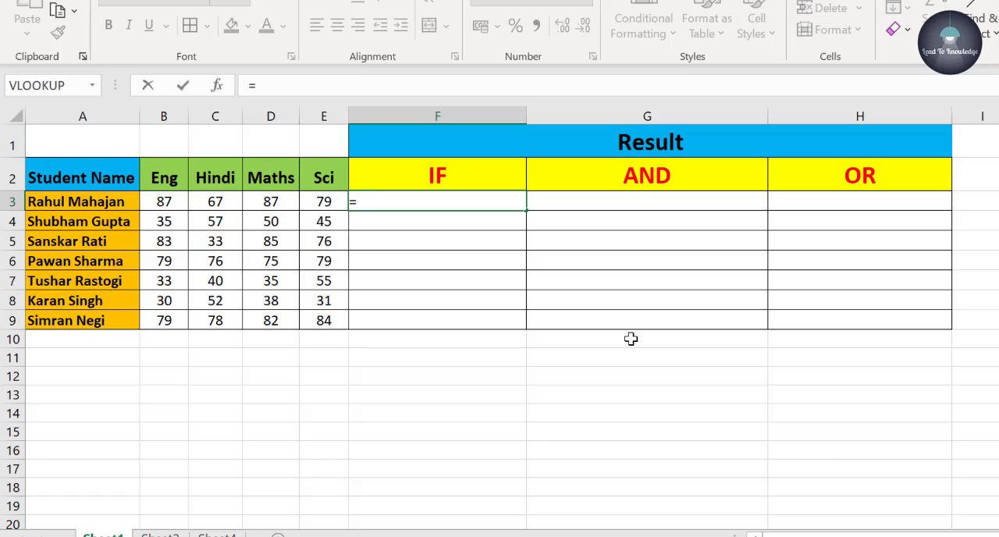
type("if(")
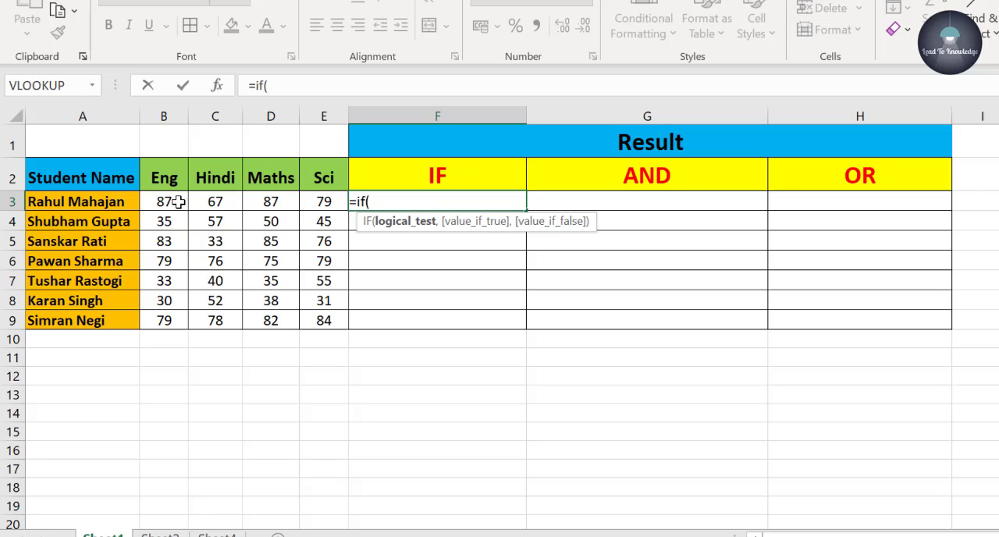
left_click(179, 202)
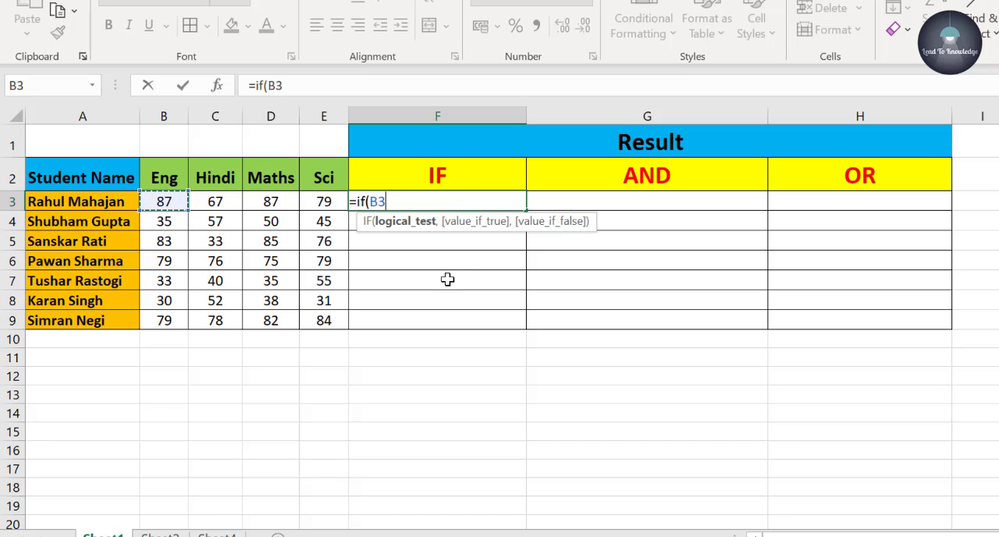
key("F2")
type("35")
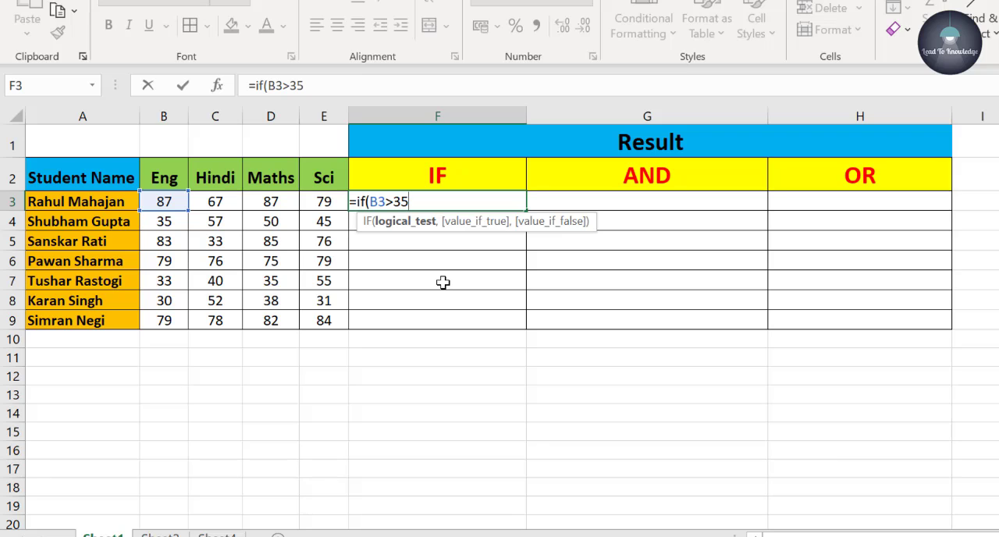
key("Return")
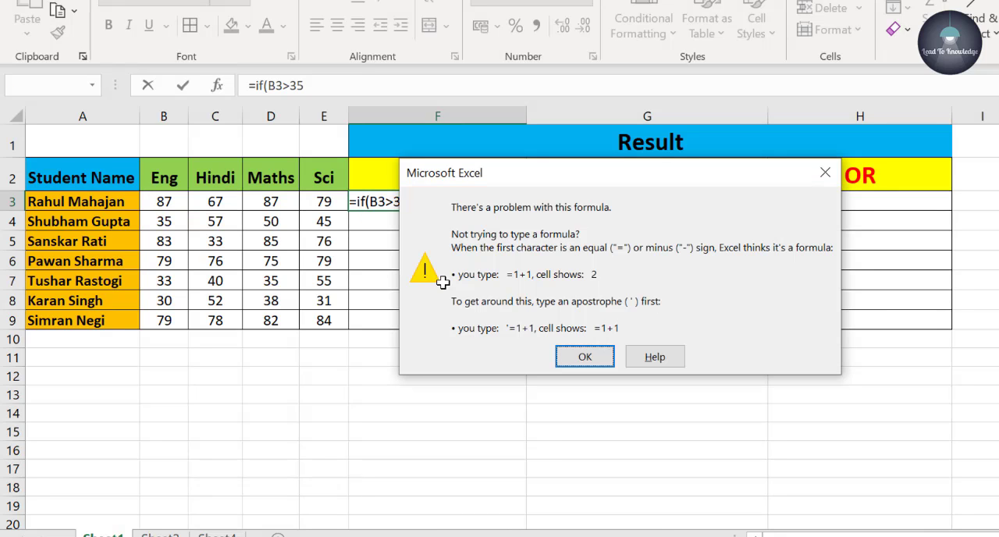
key("Return")
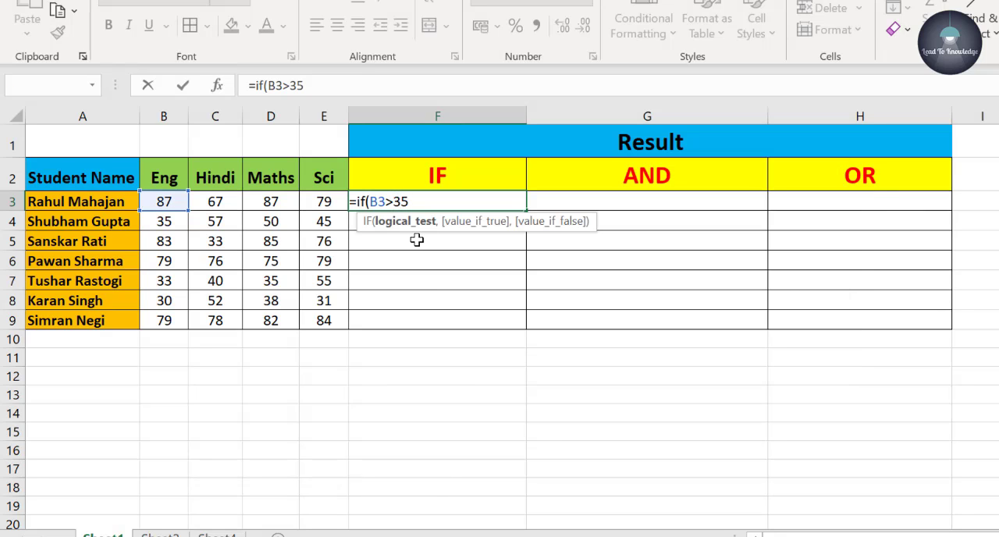
- Change the logical test in the F3 formula to B3>=35 and add the separator for the next argument
key("Left")
key("Left")
type("=")
left_click(431, 204)
type(",")
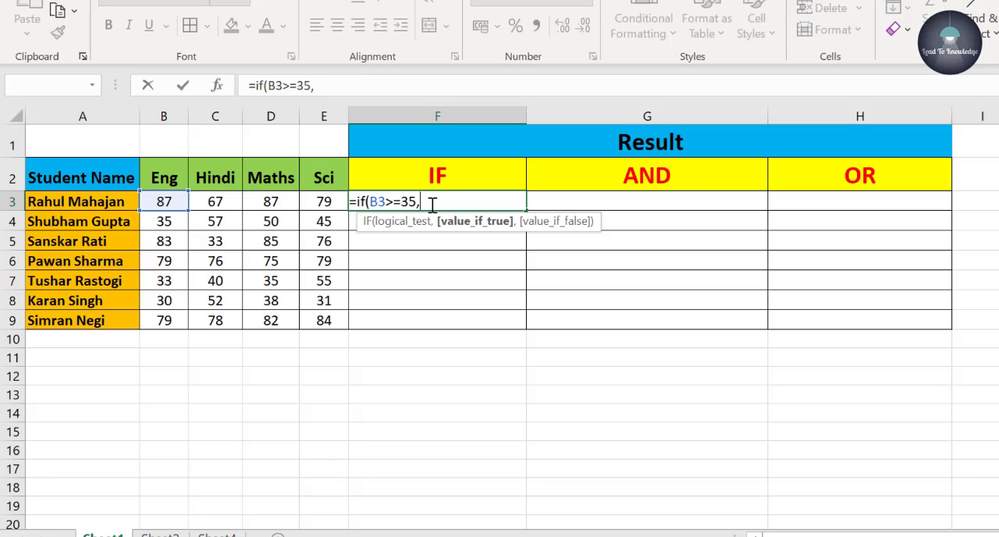
type("\"")
- Complete the F3 IF formula with "Pass" as the true value and "Fail" as the false value, and enter it
type("Pass")
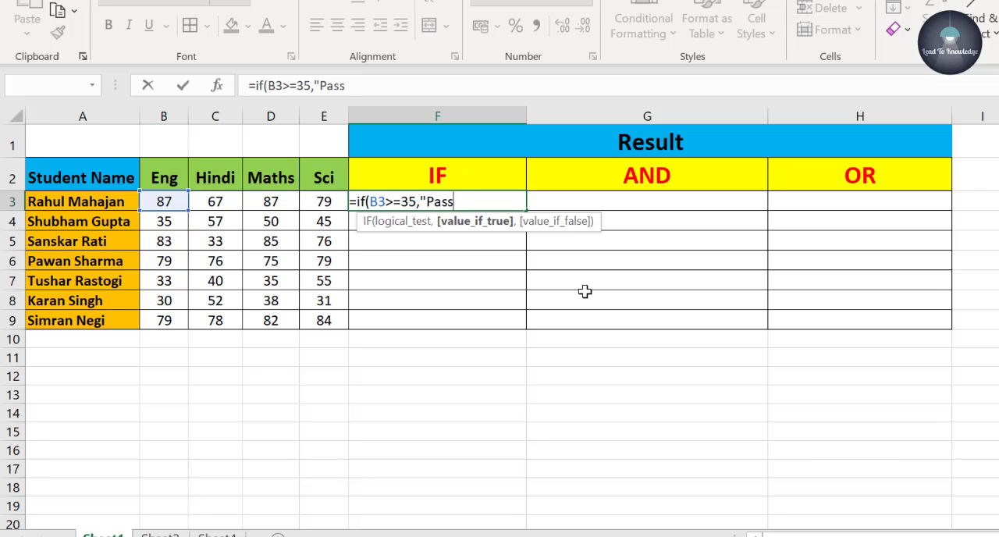
type("\",")
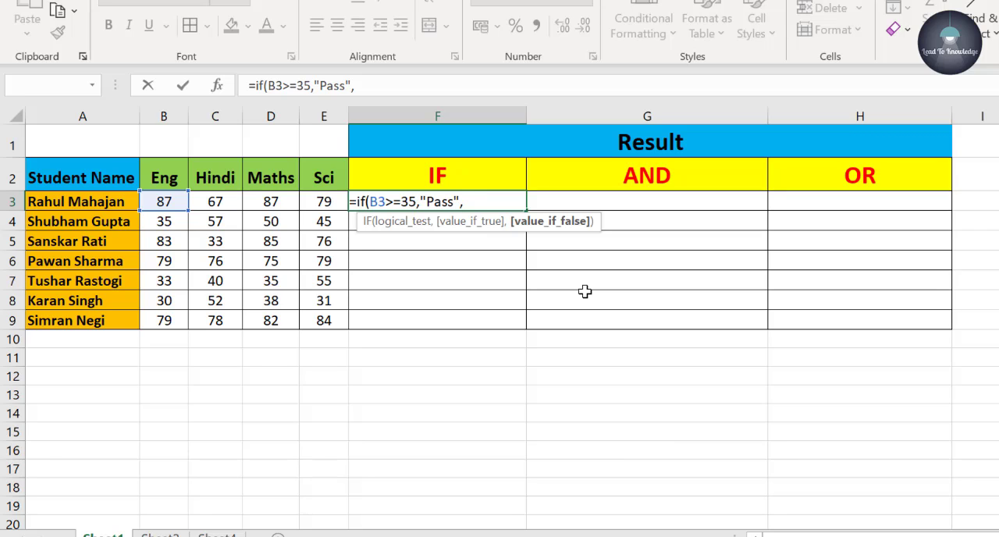
type("\"Fail\"")
type(")")
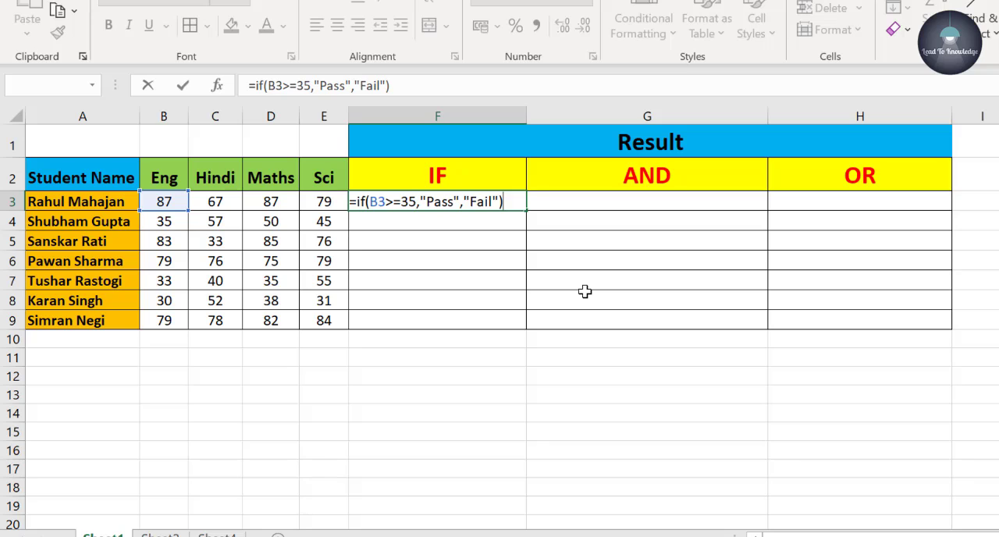
key("Return")
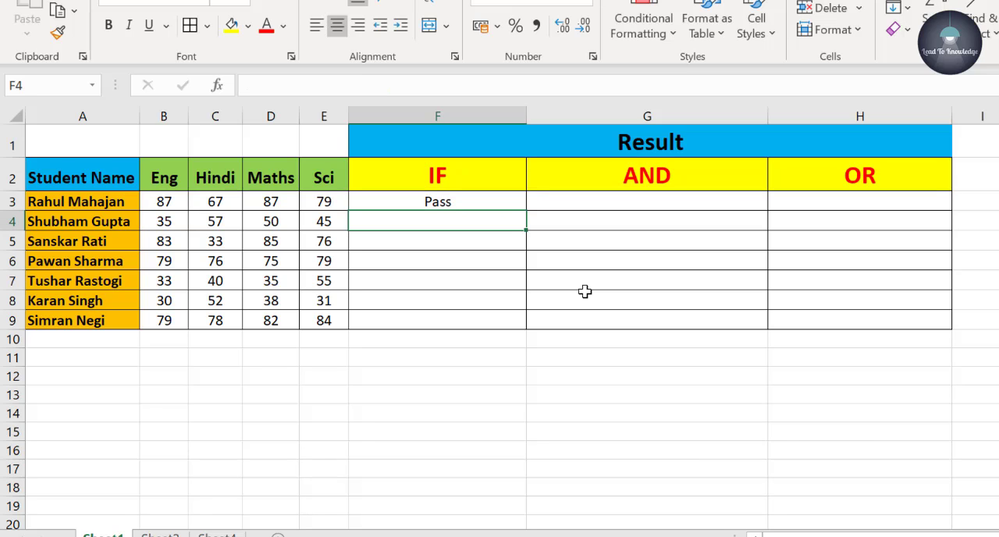
- Fill the IF formula from F3 down to F9 for all students
left_click(518, 202)
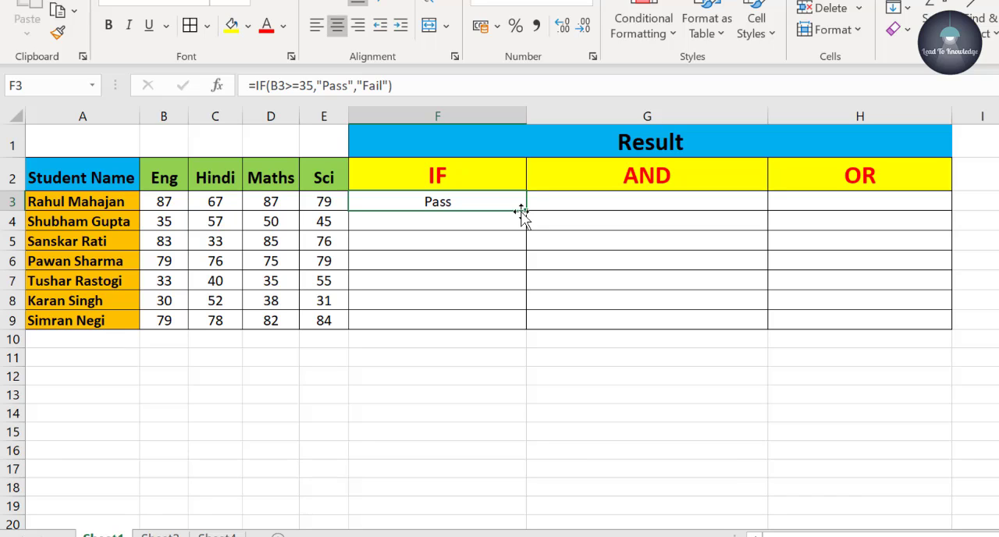
left_click_drag(526, 212, 509, 326)
left_click(502, 324)
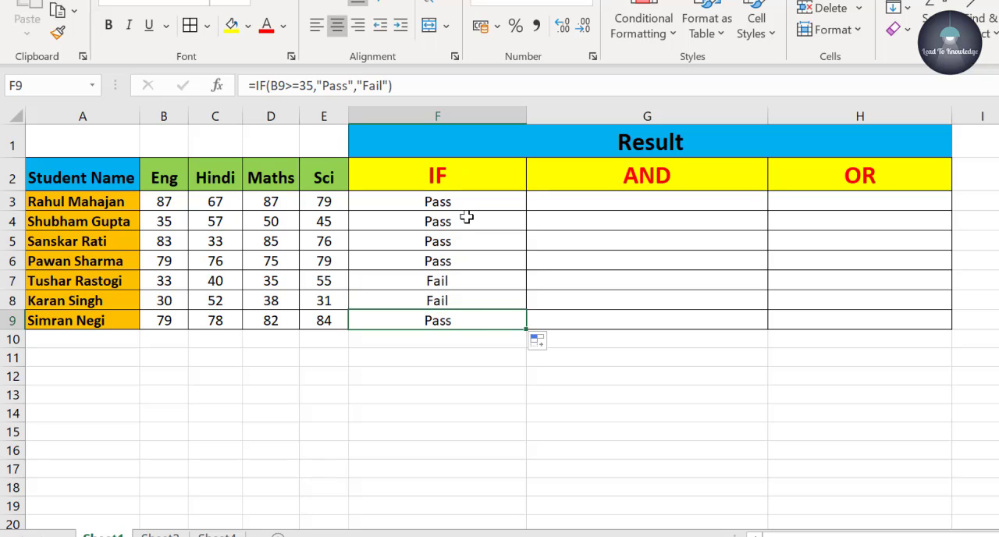
- Check the IF results against the English marks in rows 6 to 9
left_click(453, 261)
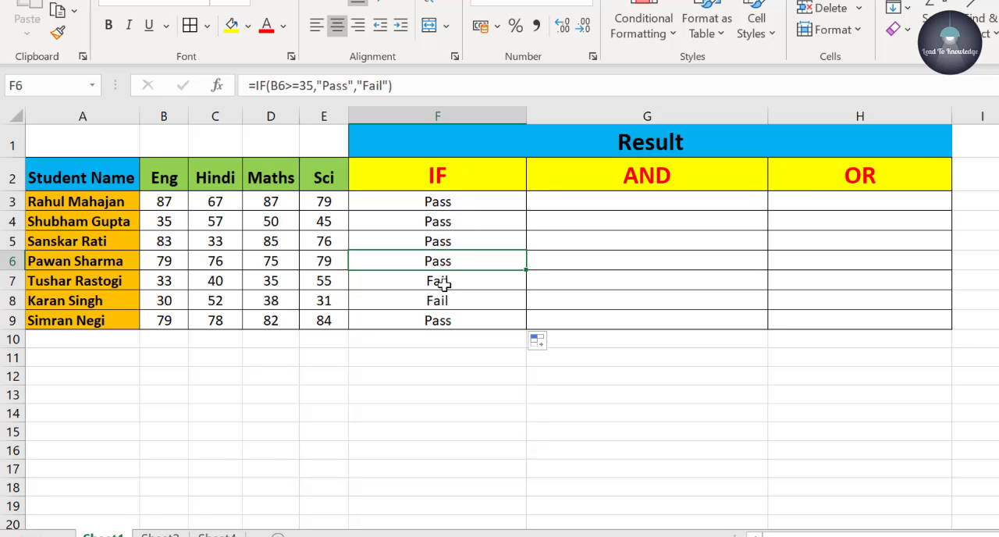
left_click(442, 284)
left_click(160, 282)
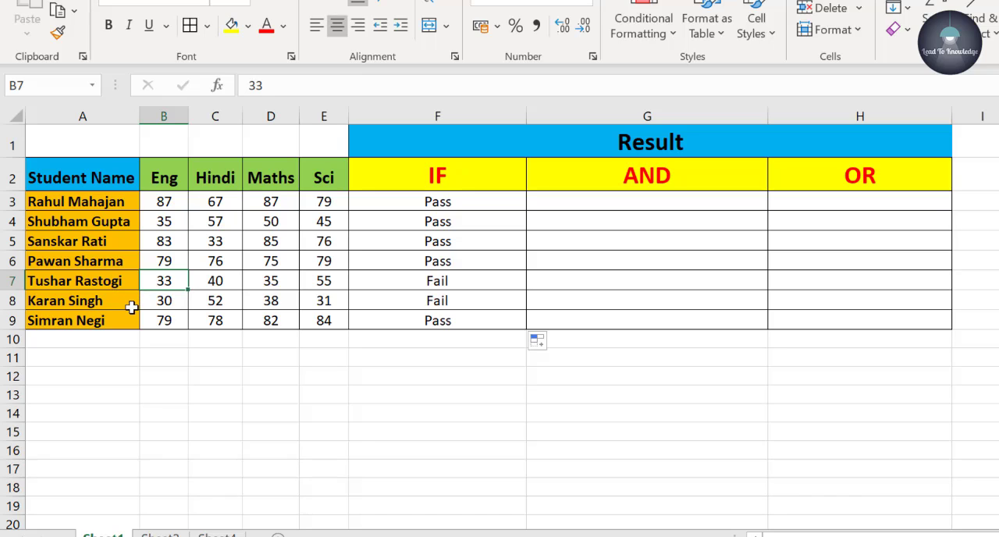
left_click(181, 304)
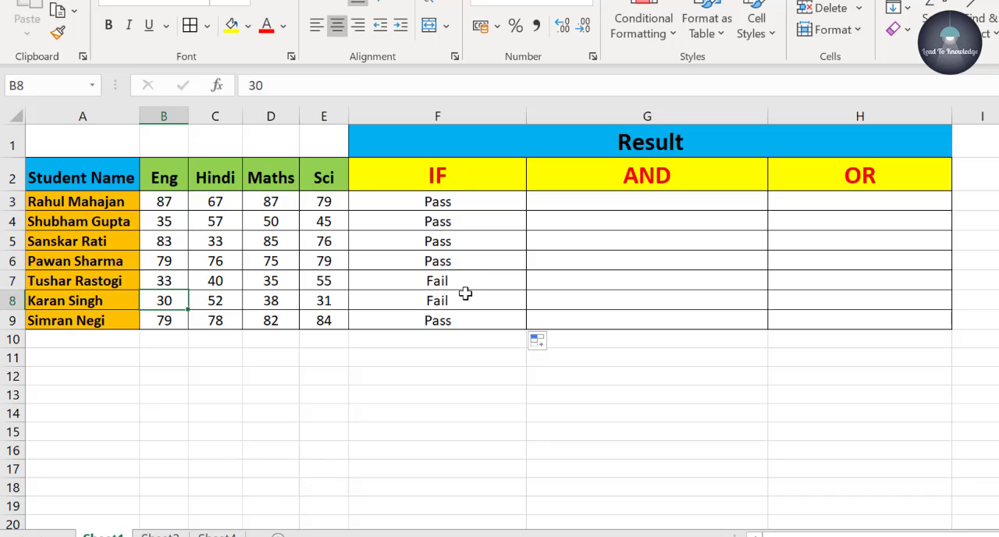
left_click(173, 320)
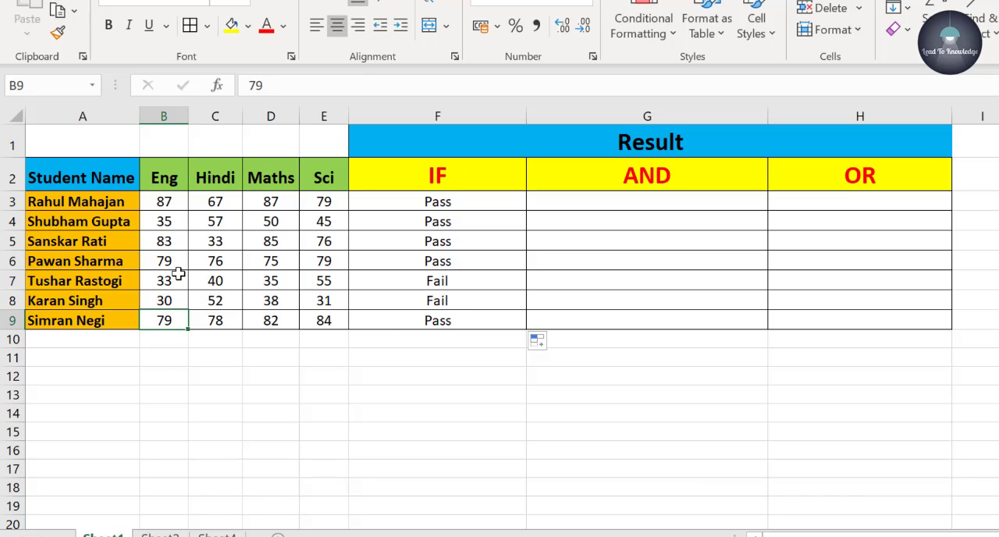
left_click(179, 258)
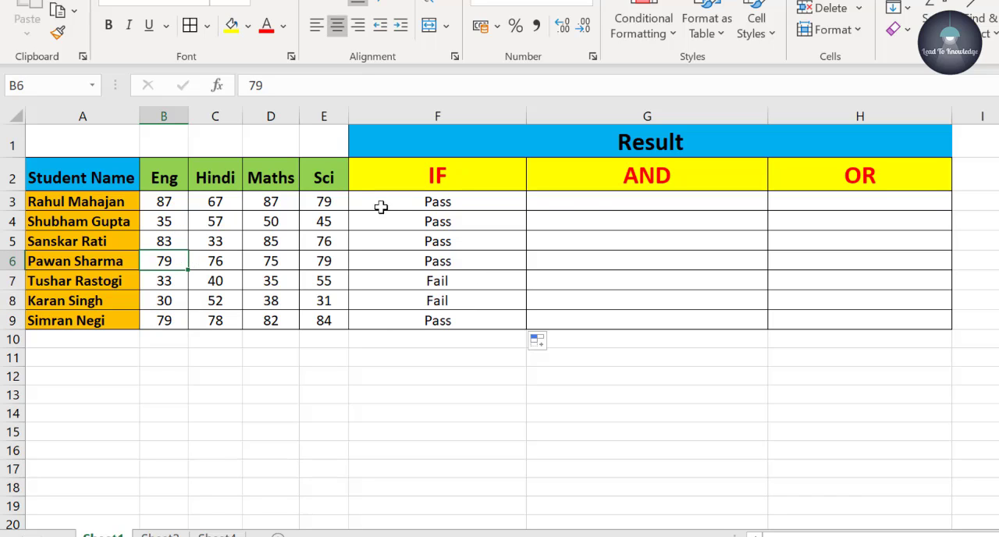
- Enter the formula =AND(B3:E3>=35) in G3 to test all four of the first student's marks
left_click(599, 206)
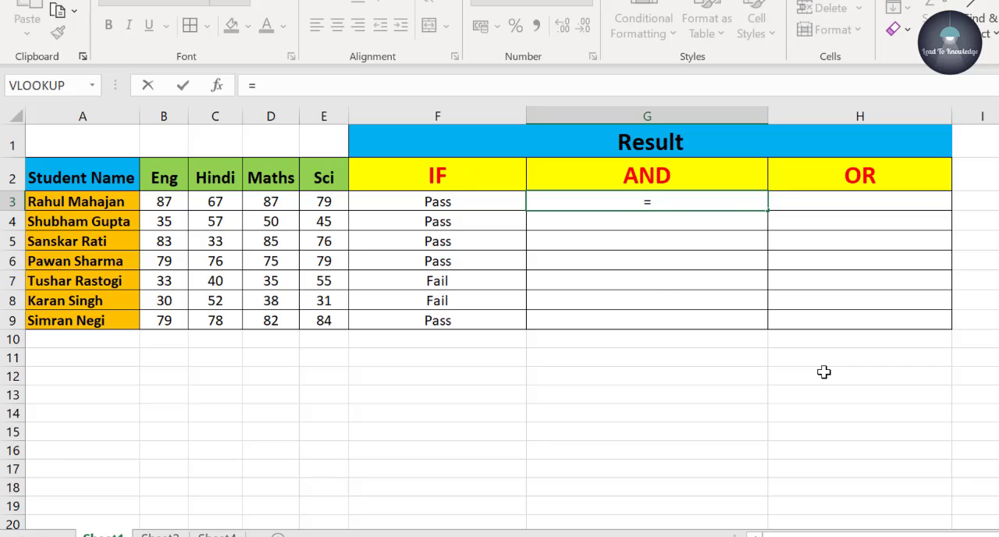
type("and")
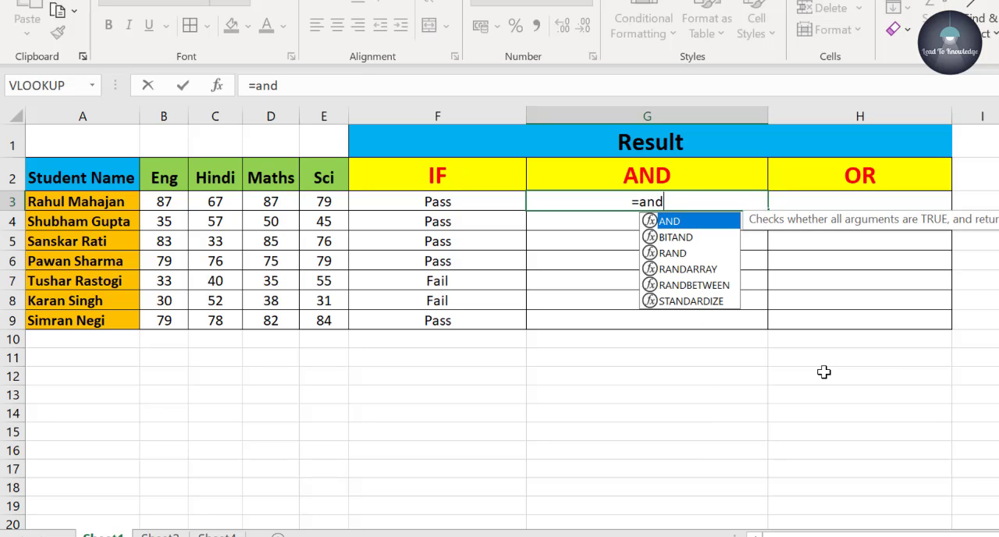
type("(")
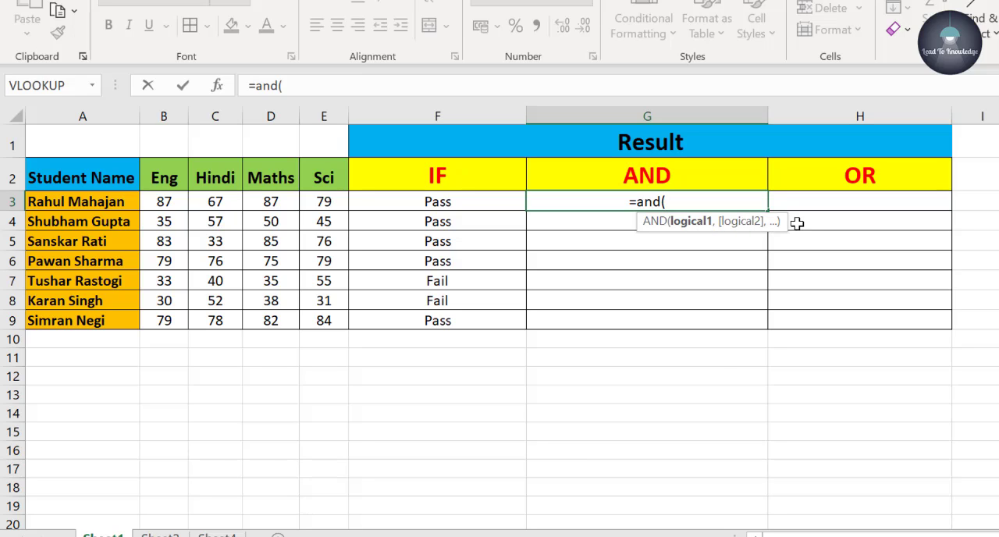
left_click(162, 201)
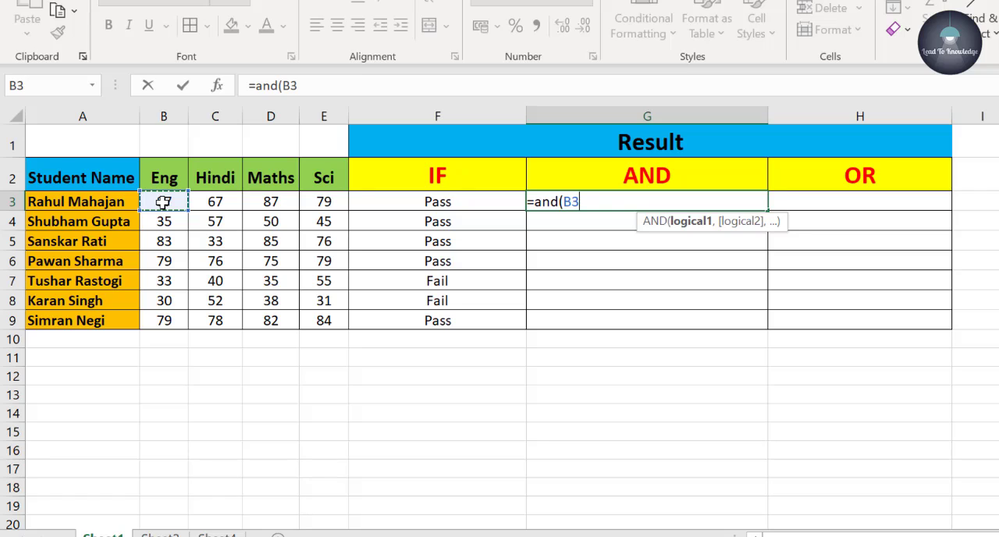
left_click_drag(163, 201, 316, 200)
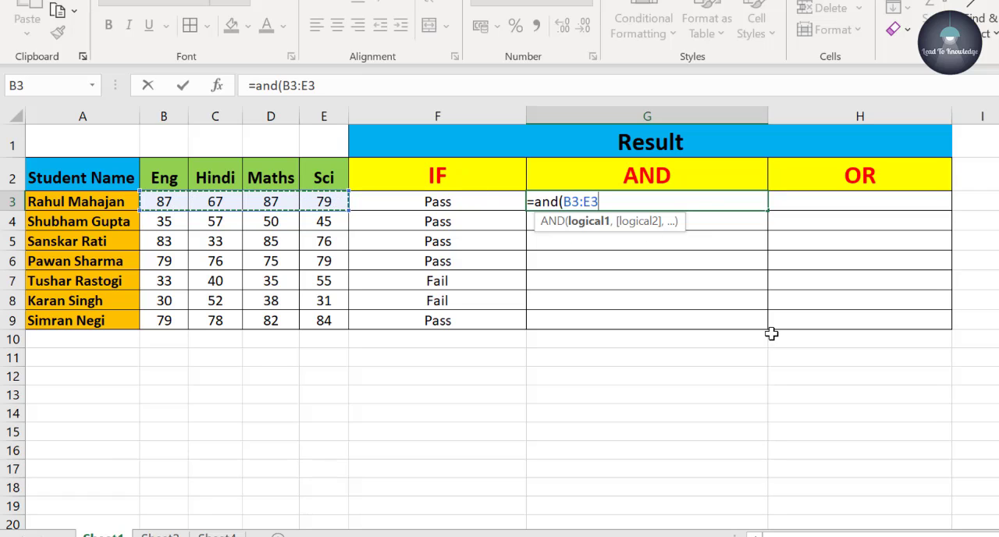
type(">=35")
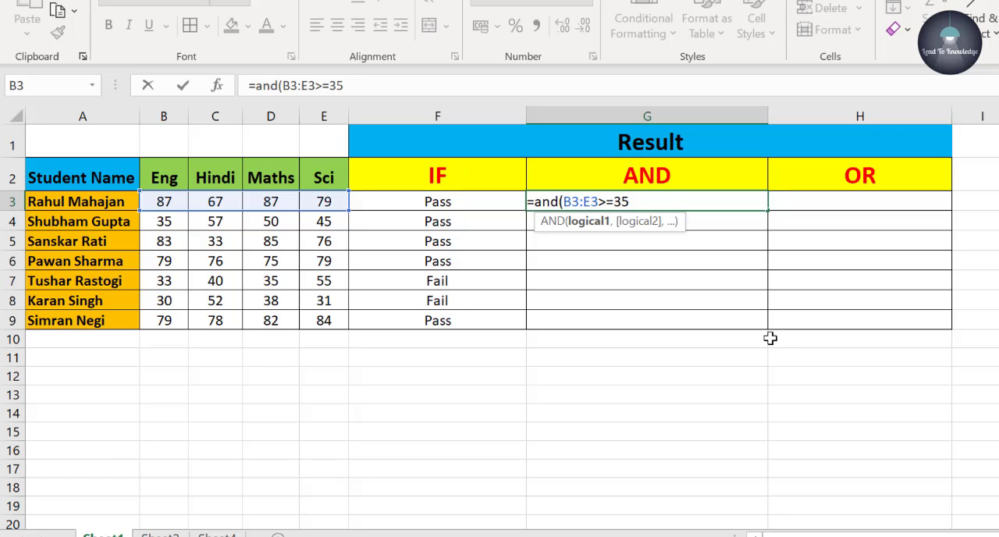
type(")")
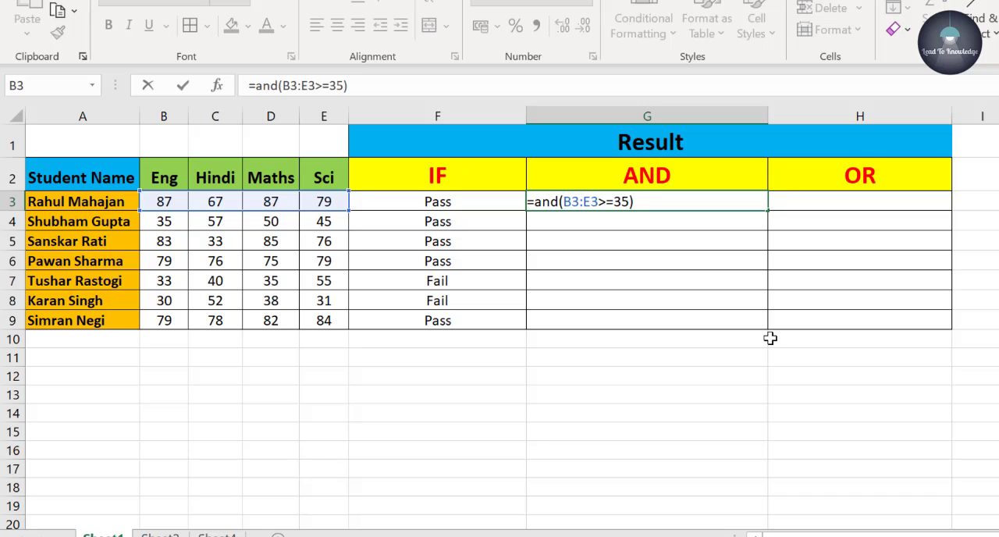
key("Return")
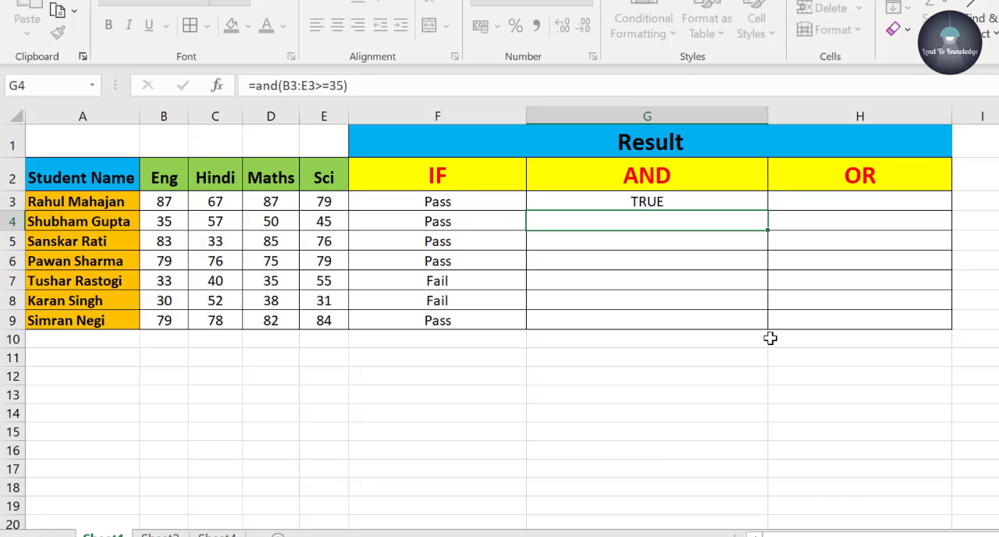
- Fill the AND formula from G3 down to G9 for all students
left_click(739, 203)
left_click_drag(768, 211, 768, 330)
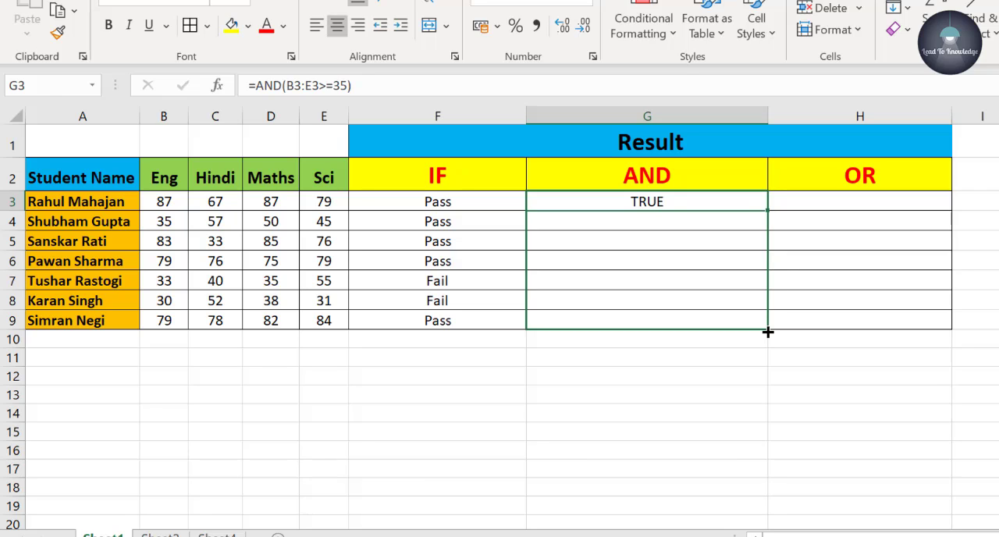
left_click(540, 276)
- Compare the AND results with the four subject marks of the students in rows 3 to 5
left_click(670, 204)
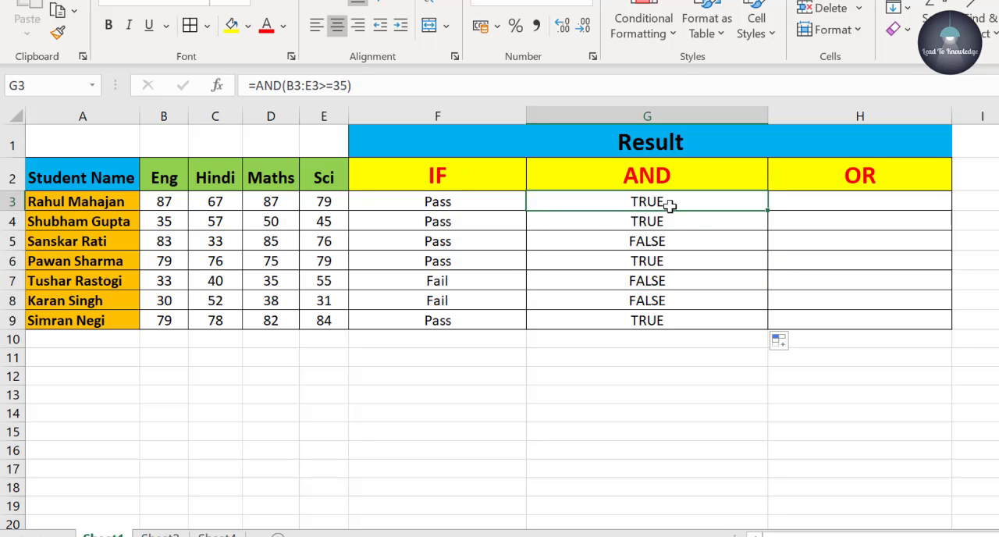
left_click_drag(181, 201, 341, 210)
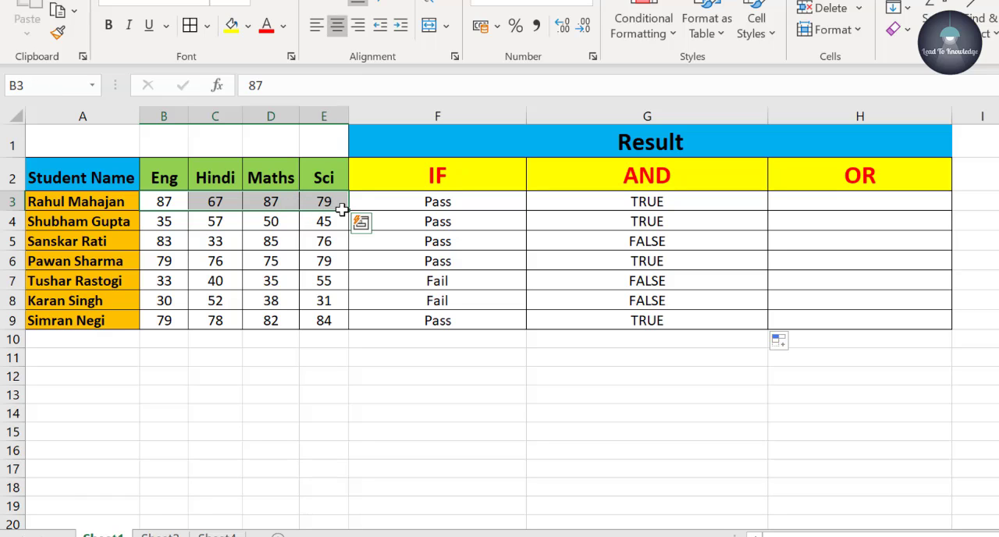
left_click_drag(180, 225, 326, 221)
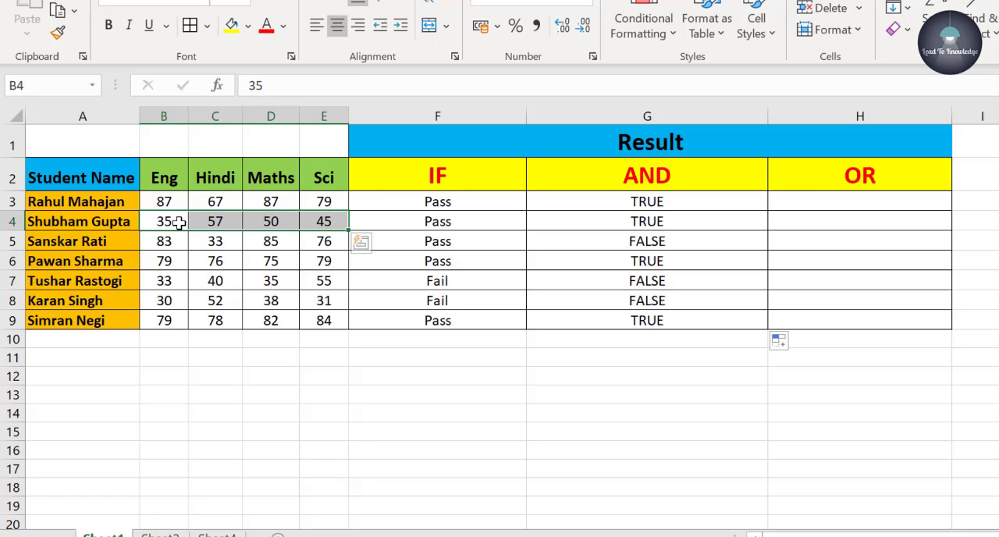
left_click_drag(164, 241, 323, 241)
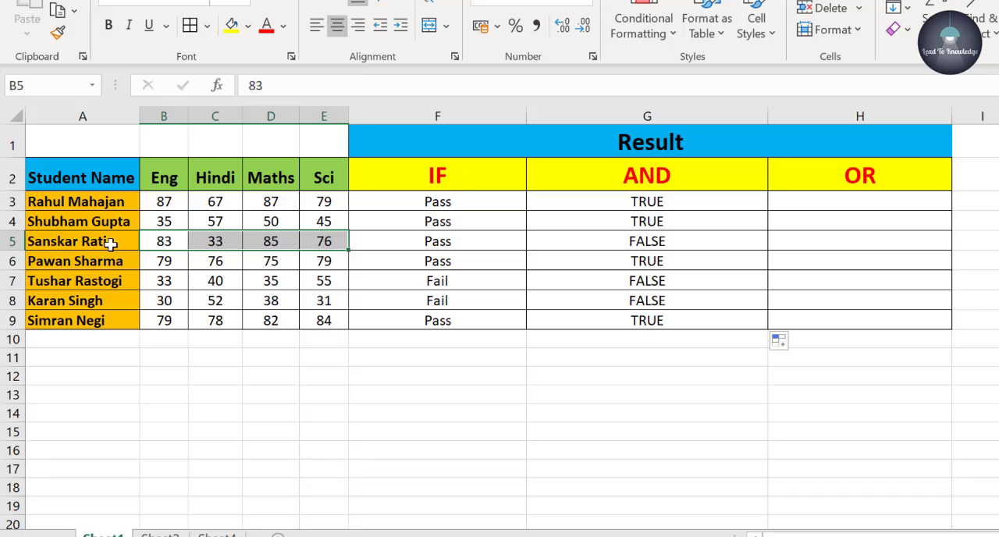
left_click(235, 245)
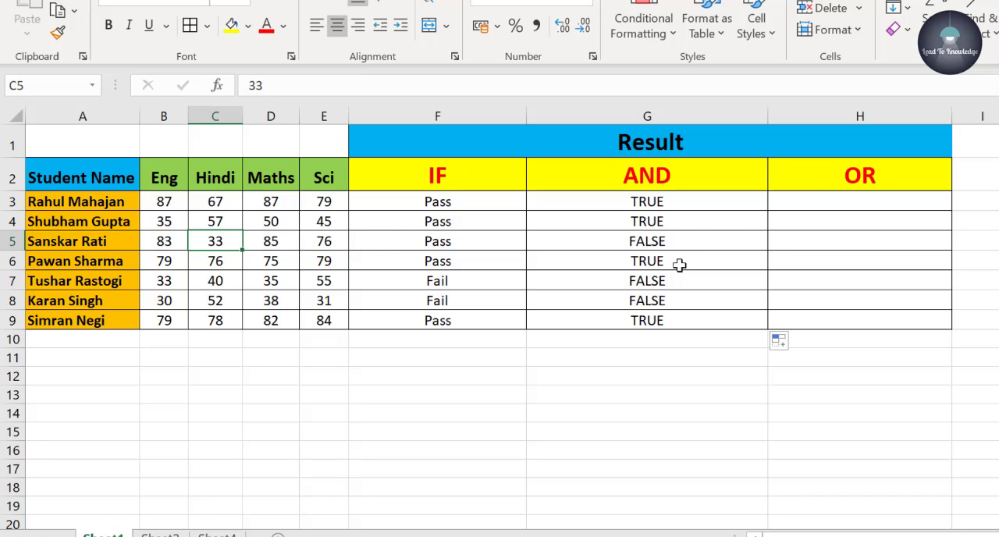
left_click(671, 241)
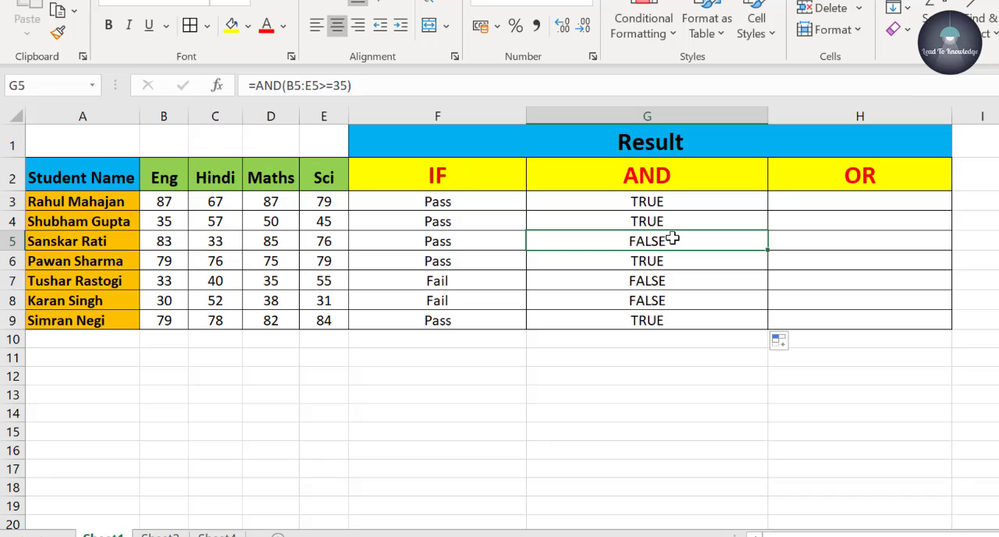
left_click(282, 239)
left_click(335, 239)
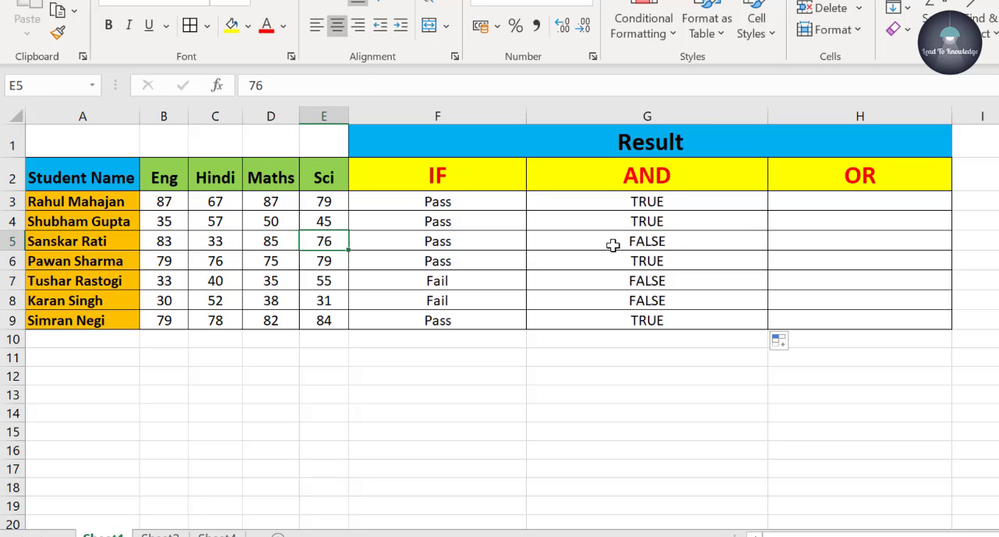
- Compare the AND results with the four subject marks of the students in rows 5 to 9
left_click(684, 241)
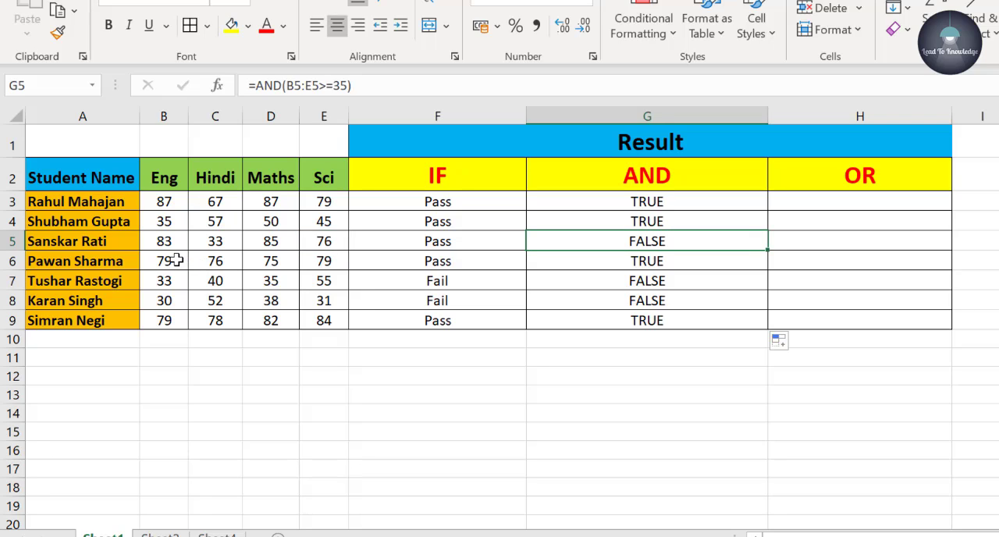
left_click_drag(178, 261, 325, 266)
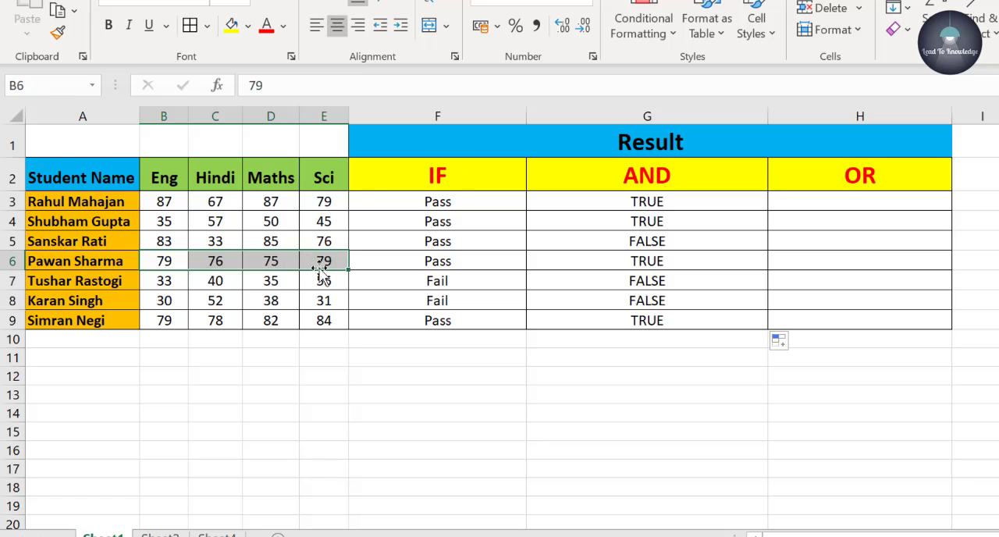
left_click(169, 285)
left_click_drag(169, 286, 326, 285)
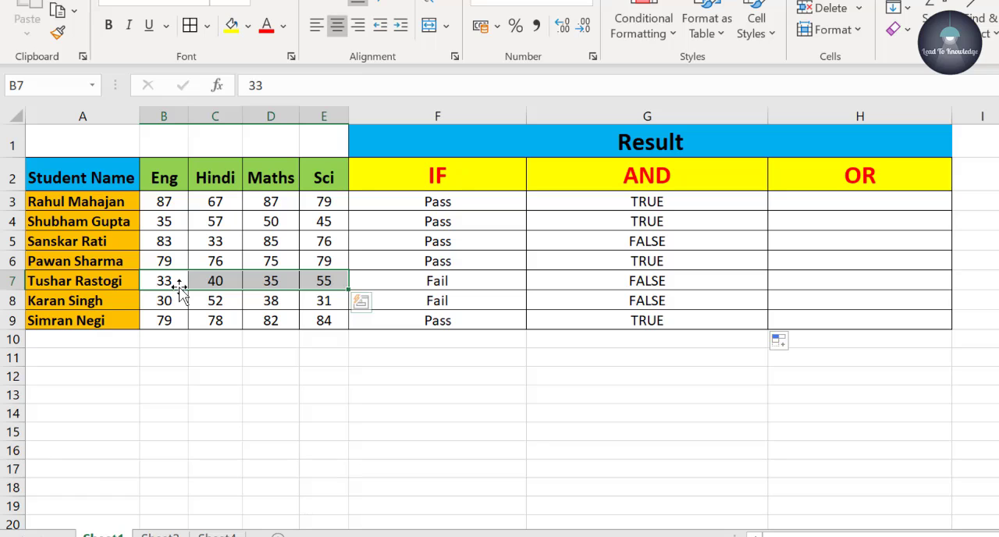
left_click(571, 283)
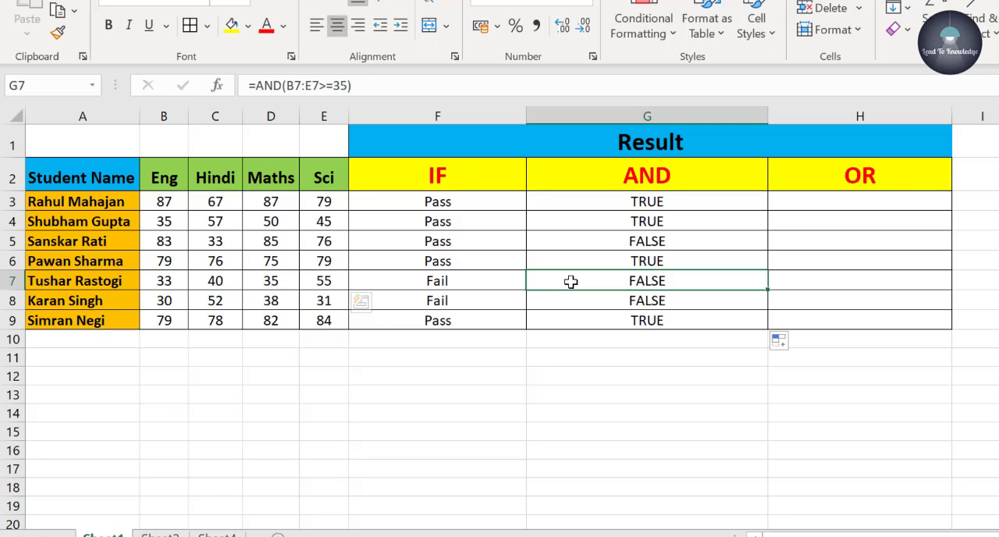
left_click_drag(169, 305, 328, 312)
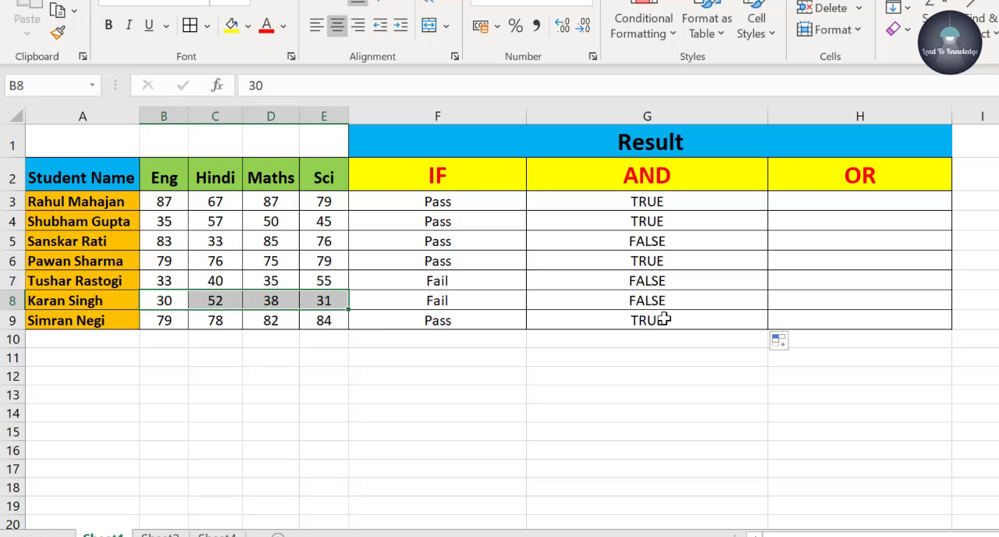
left_click_drag(199, 321, 324, 320)
left_click(184, 321)
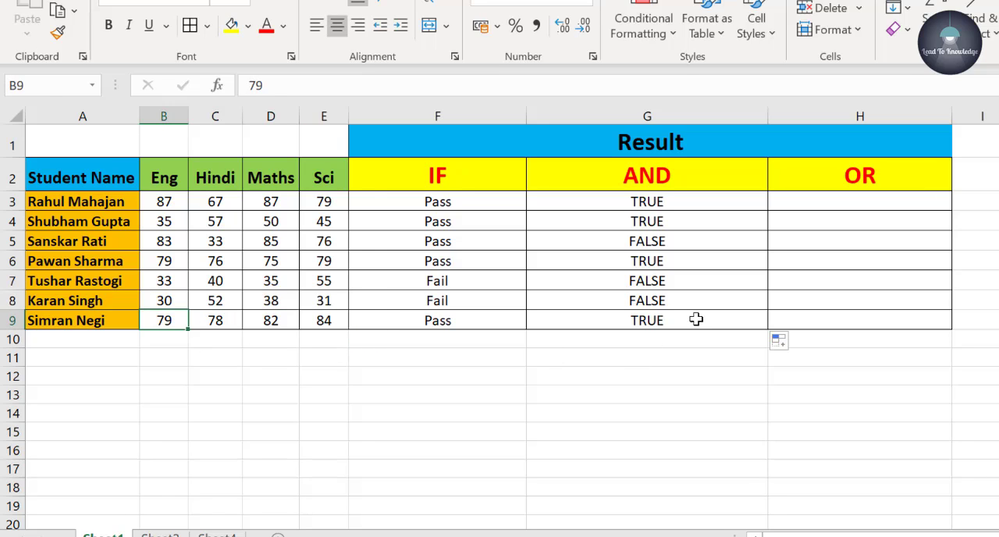
- Enter the formula =OR(B3:E3>=35) in H3 to test whether any of the first student's marks reaches 35
left_click(884, 205)
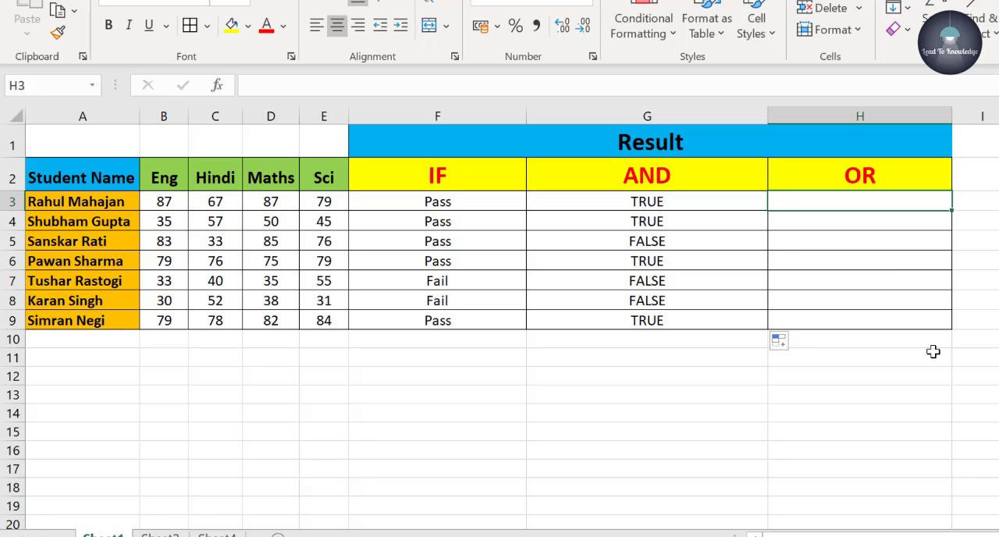
type("=or")
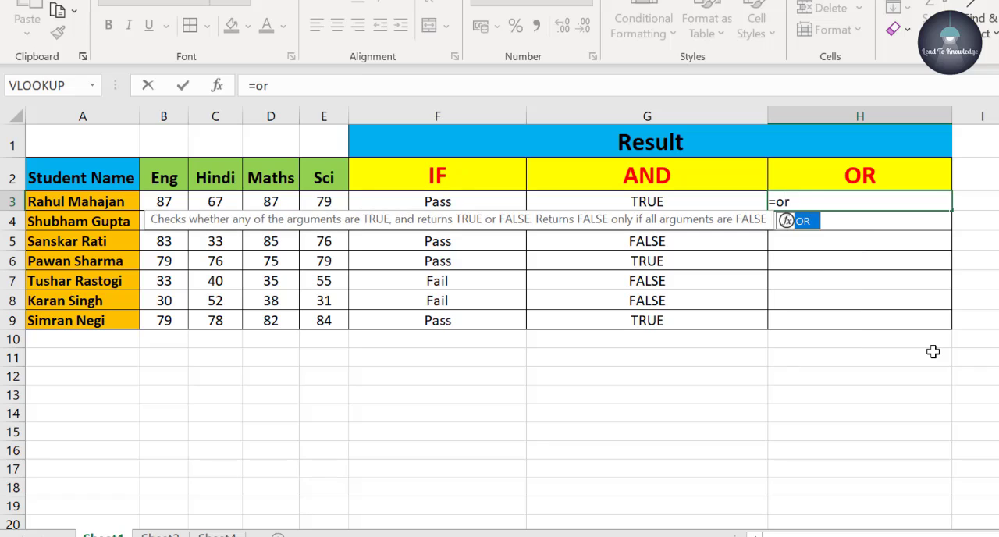
type("(")
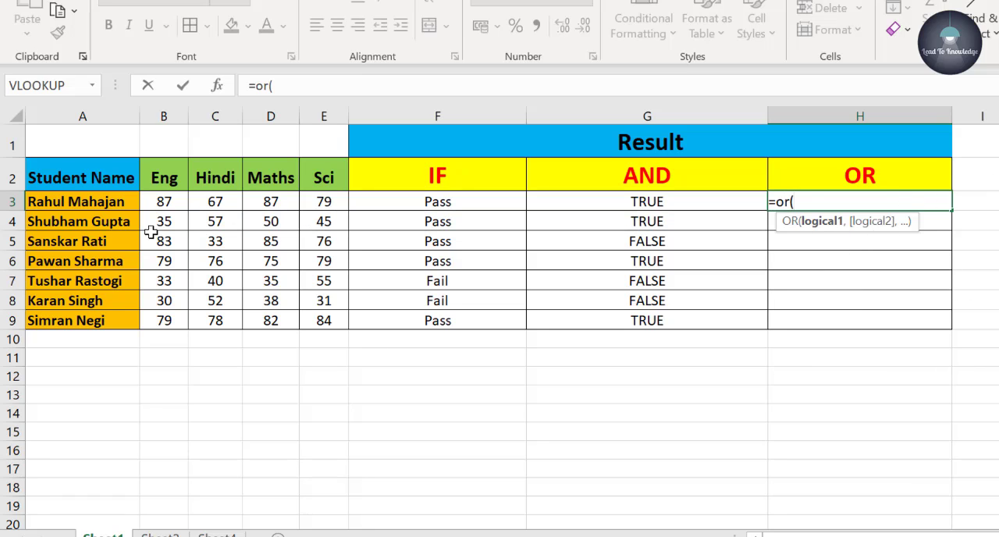
left_click_drag(152, 205, 341, 202)
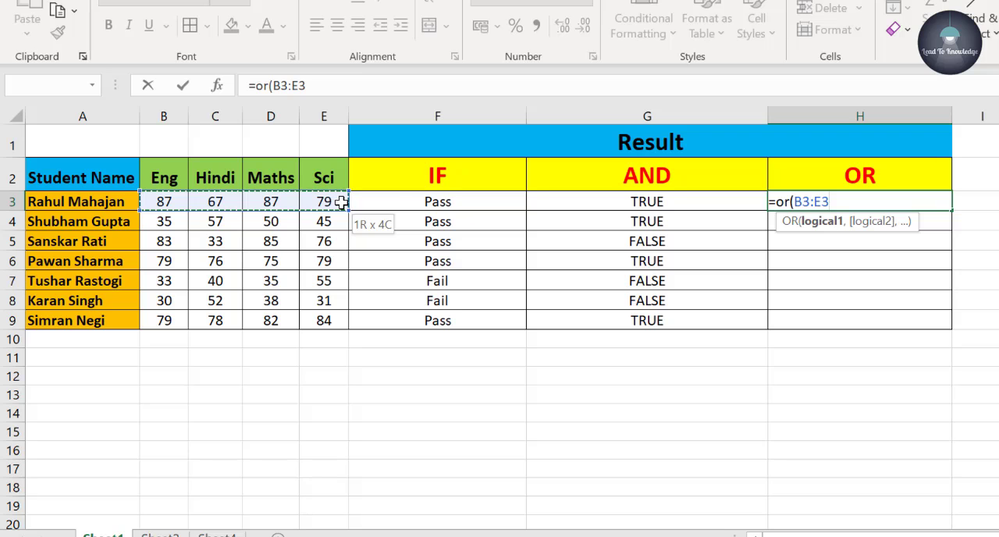
left_click_drag(341, 202, 341, 202)
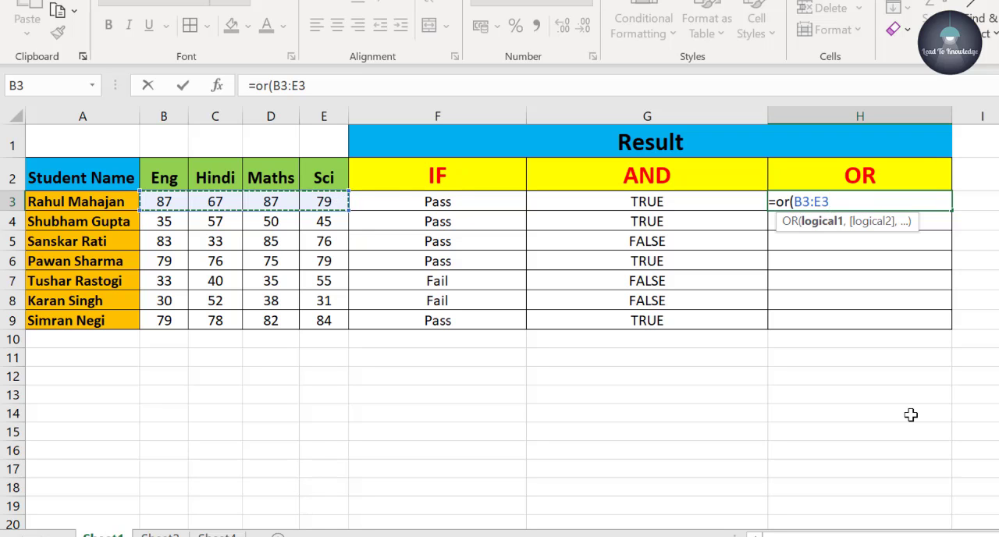
type(">=3")
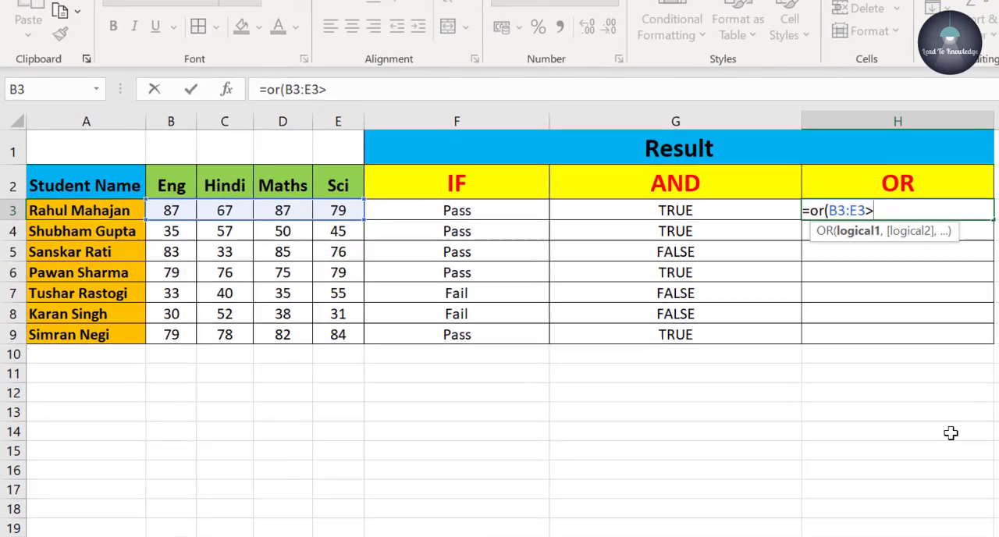
type("5")
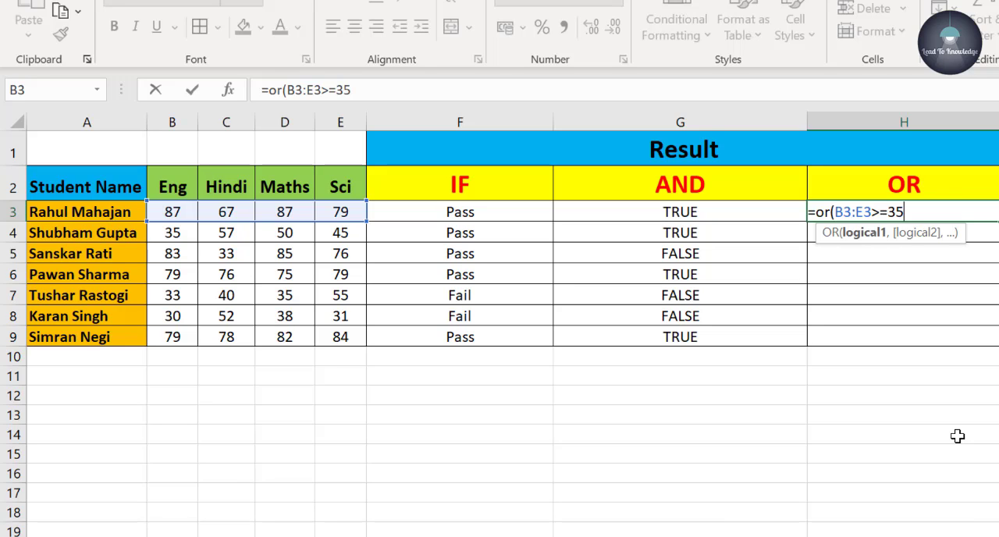
type(")")
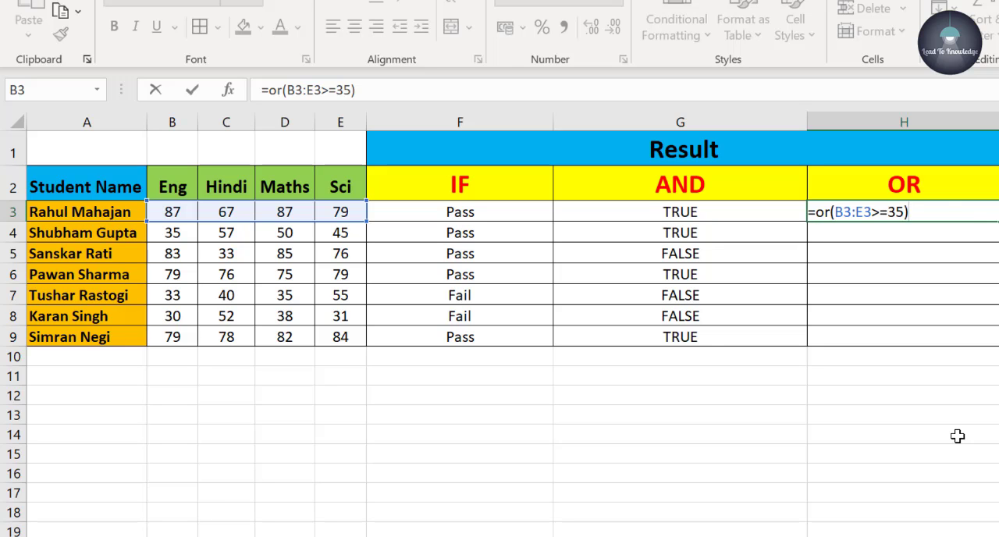
key("Return")
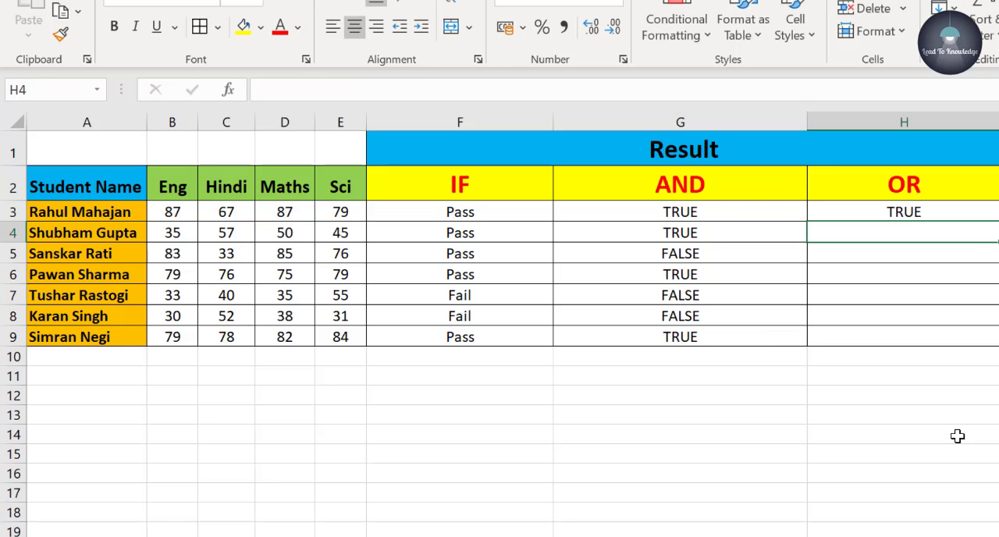
- Fill the OR formula from H3 down to H9 for all students
left_click(948, 214)
left_click_drag(995, 225, 963, 334)
left_click(905, 414)
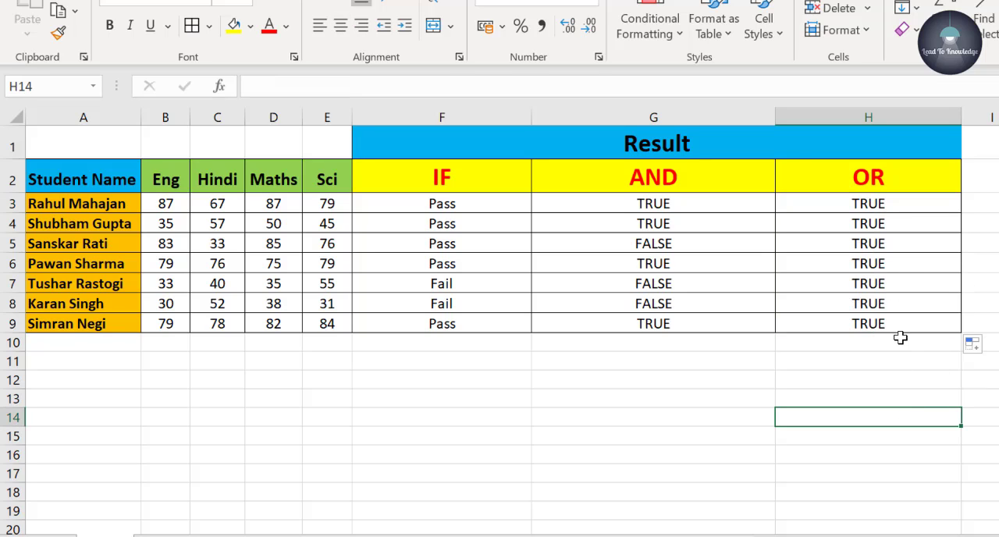
- Inspect the OR formula in H5 and check the four subject marks in row 8 against the OR result
left_click(907, 238)
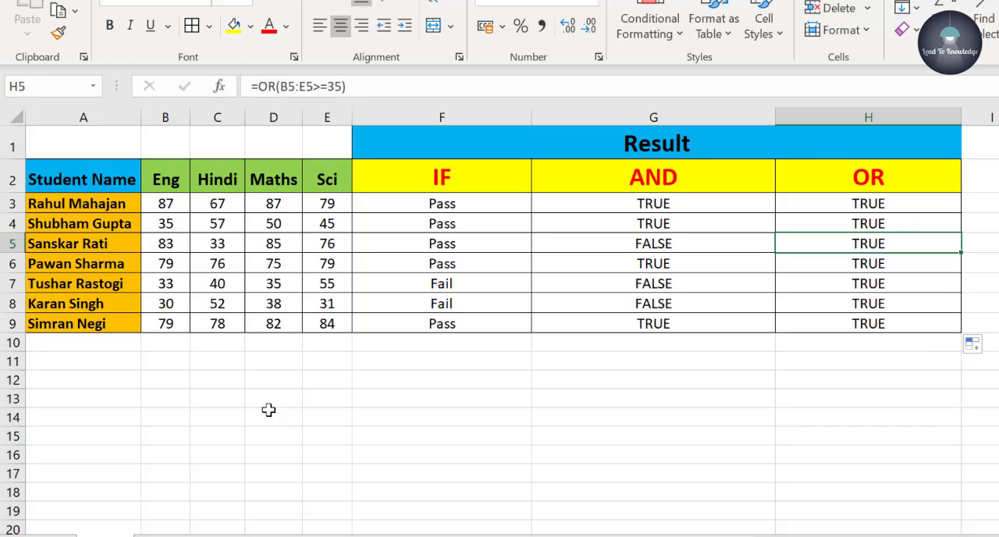
left_click(168, 304)
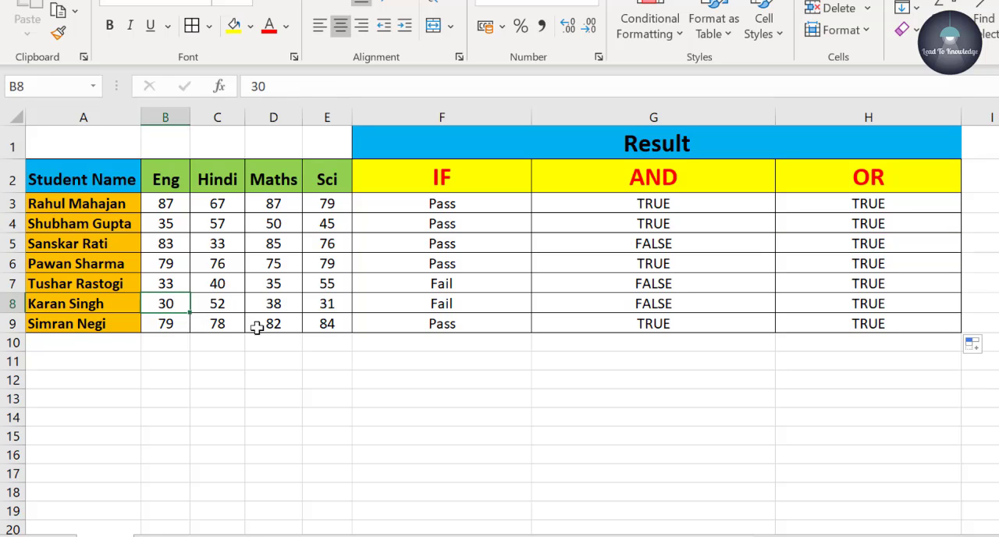
left_click(325, 306)
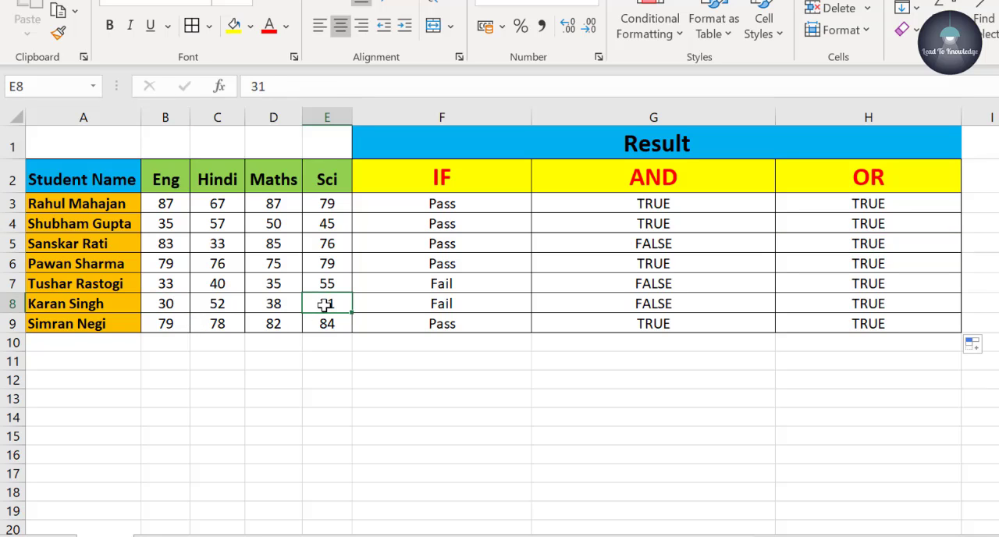
left_click(238, 306)
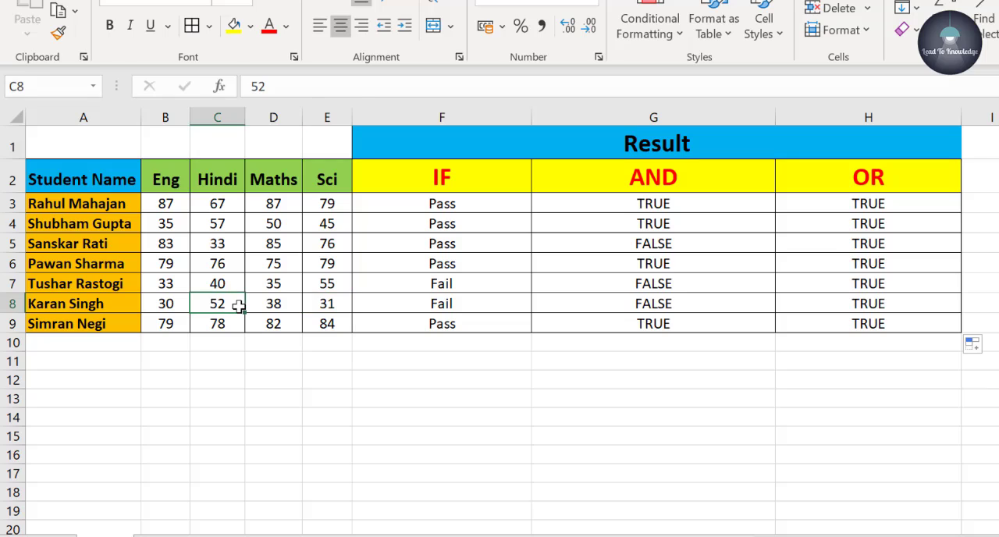
left_click(291, 307)
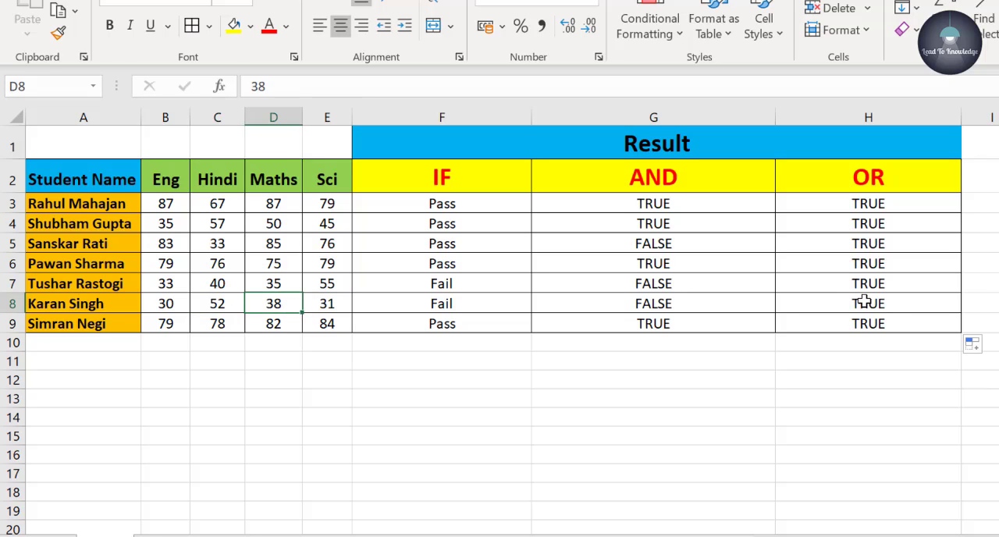
- Change the row 8 student's Hindi mark to 31 and Maths mark to 30
left_click(213, 304)
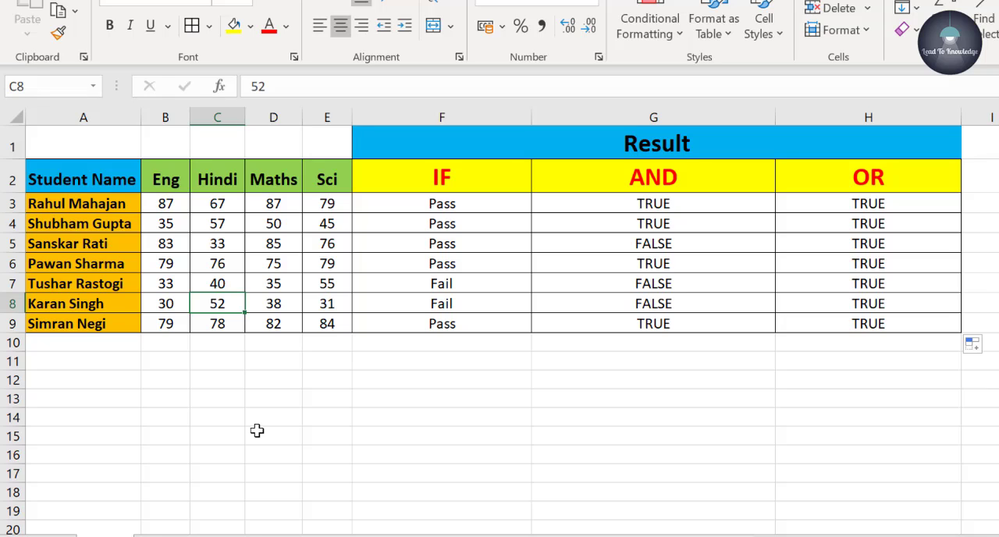
type("31")
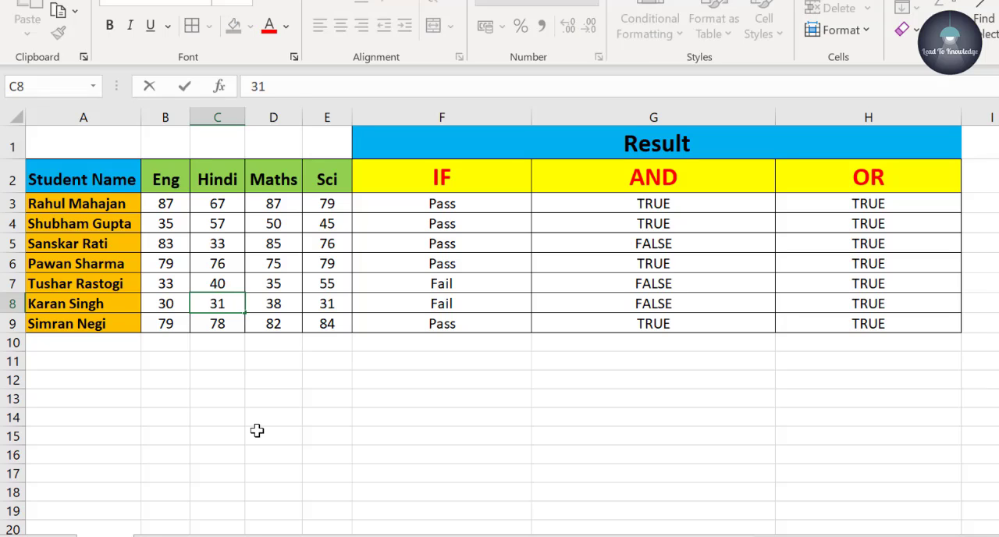
key("Tab")
type("3")
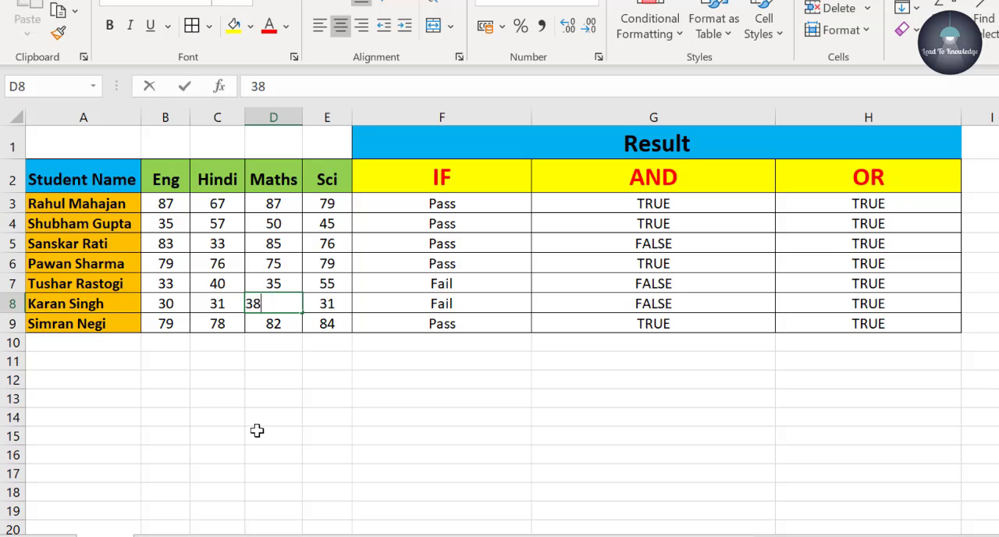
type("0")
key("Return")
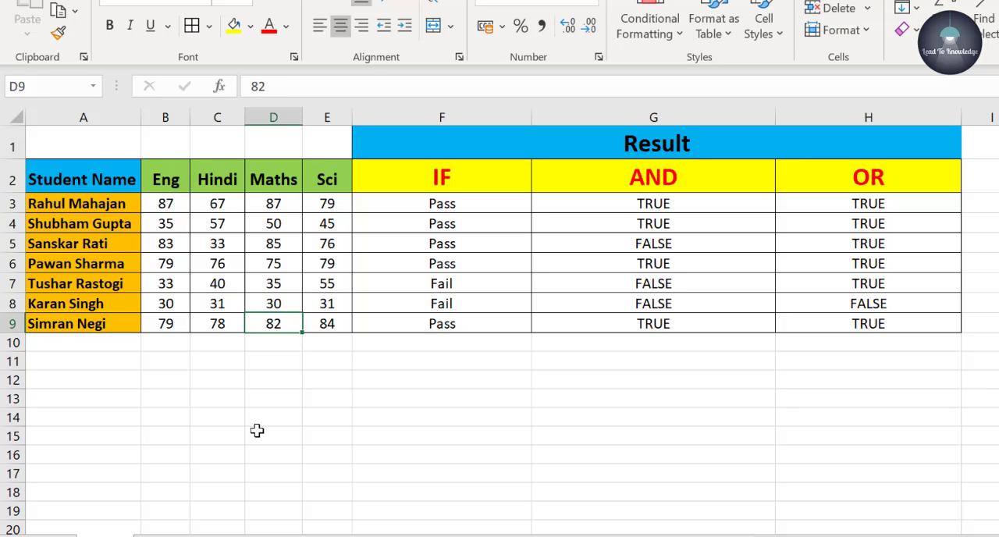
- Compare the recalculated OR result in H8 with the AND result in G8
left_click(908, 304)
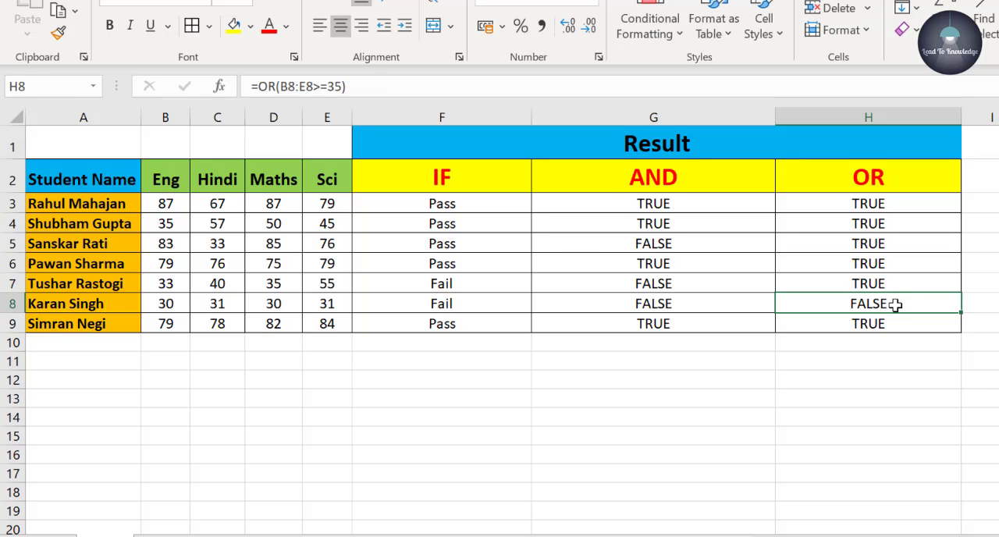
left_click(677, 303)
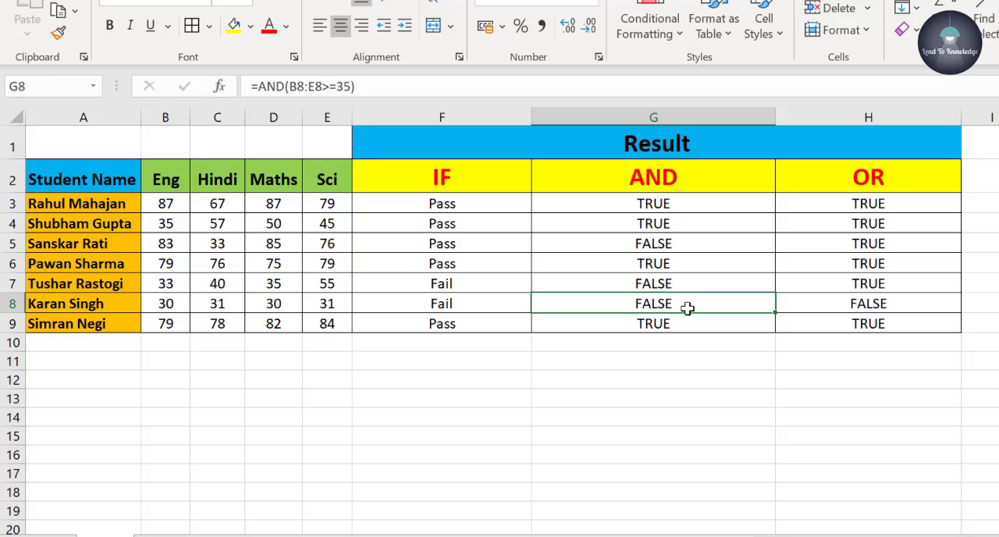
left_click(874, 304)
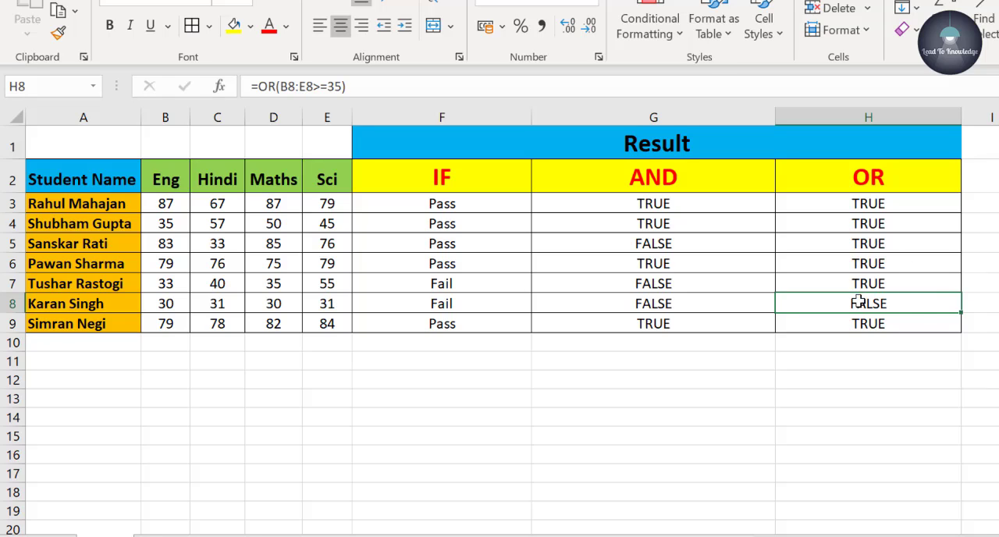
key("Up")
key("Up")
left_click(908, 367)
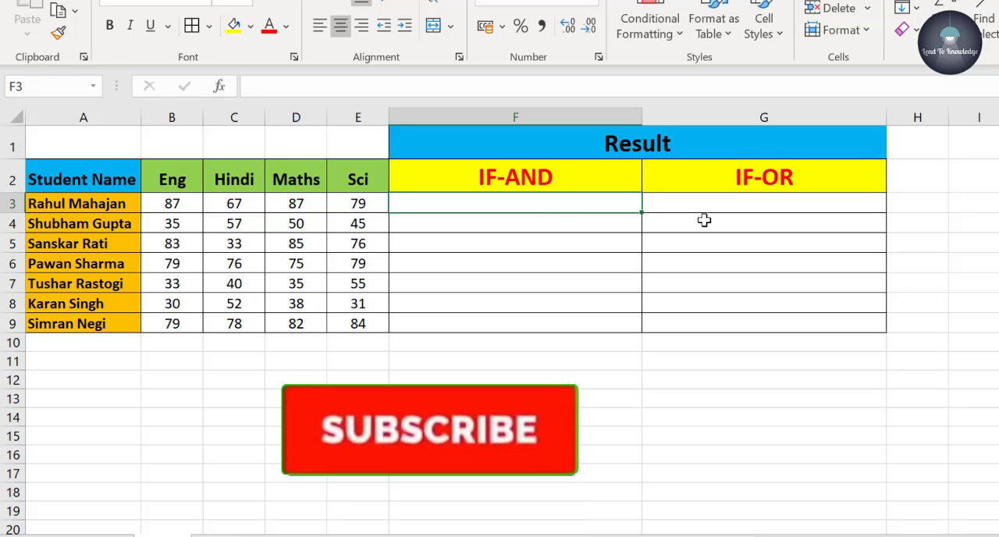
- Begin an IF formula in F3 with a nested AND whose first condition is B3>=35 for the English mark
left_click(791, 201)
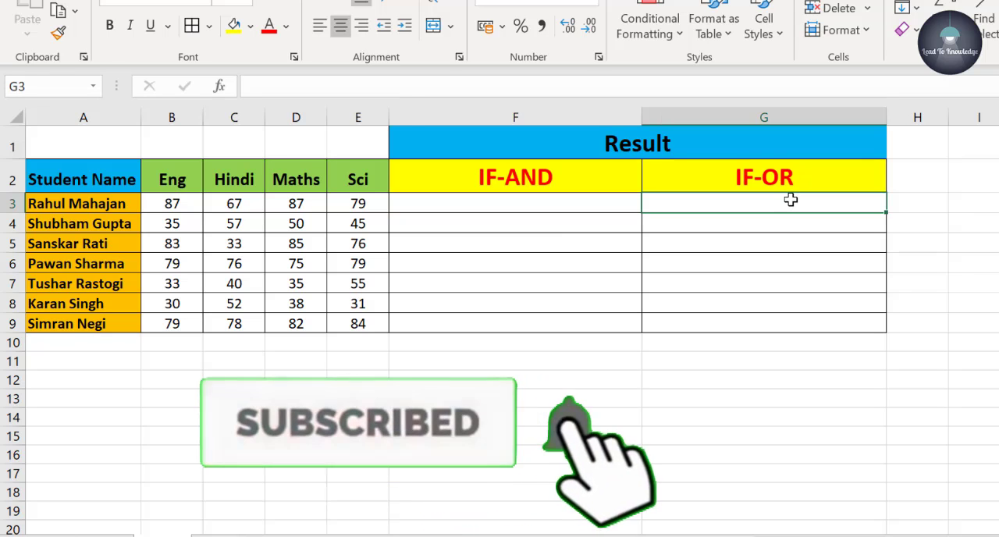
left_click(589, 207)
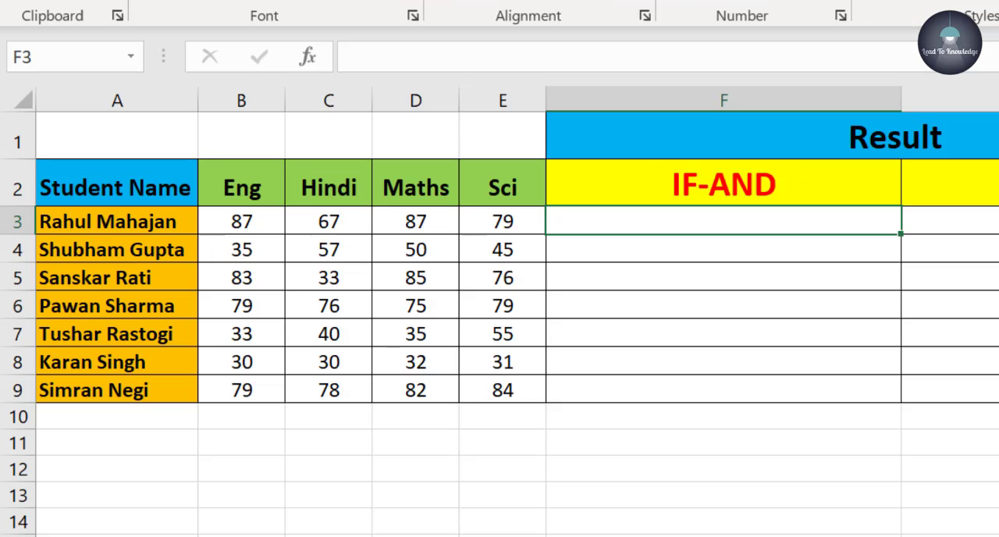
type("=if")
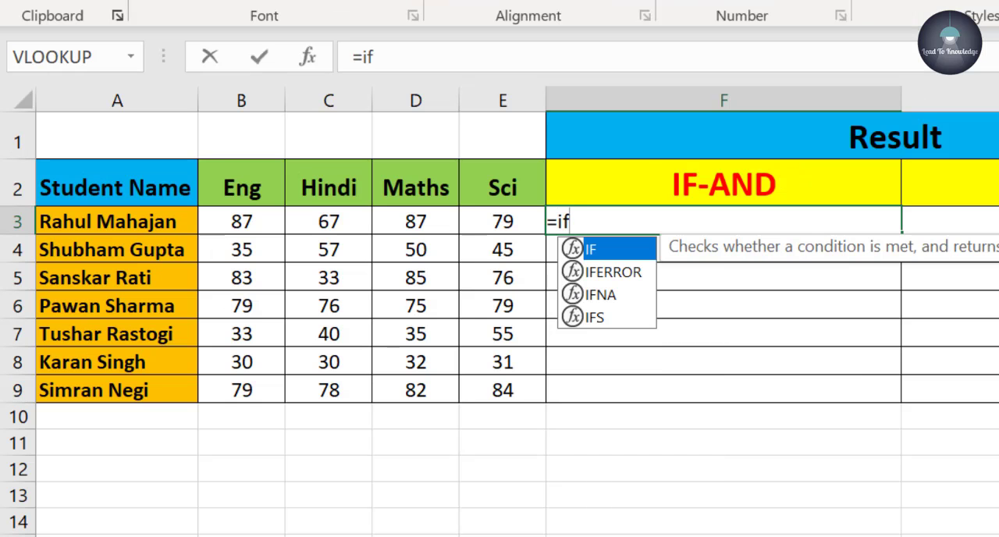
type("(an")
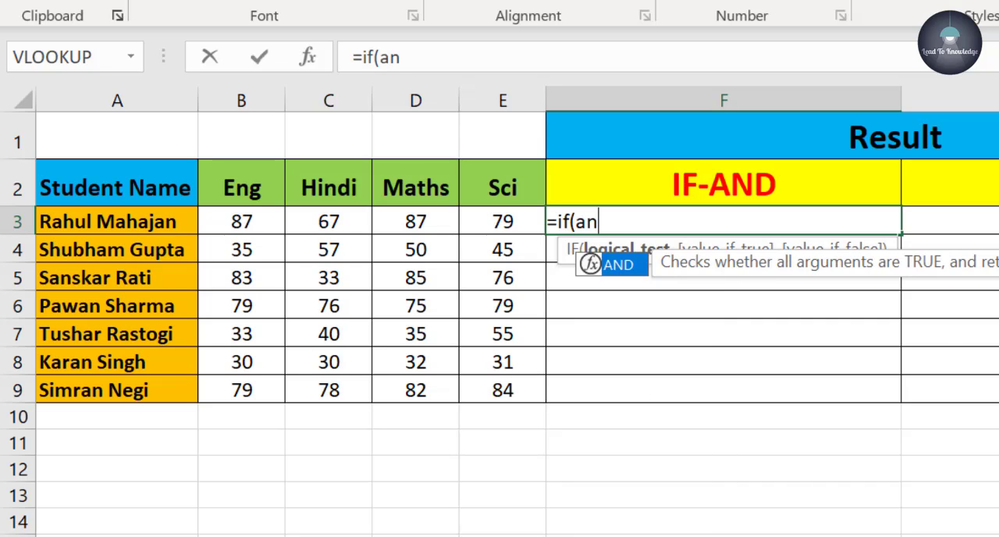
type("d")
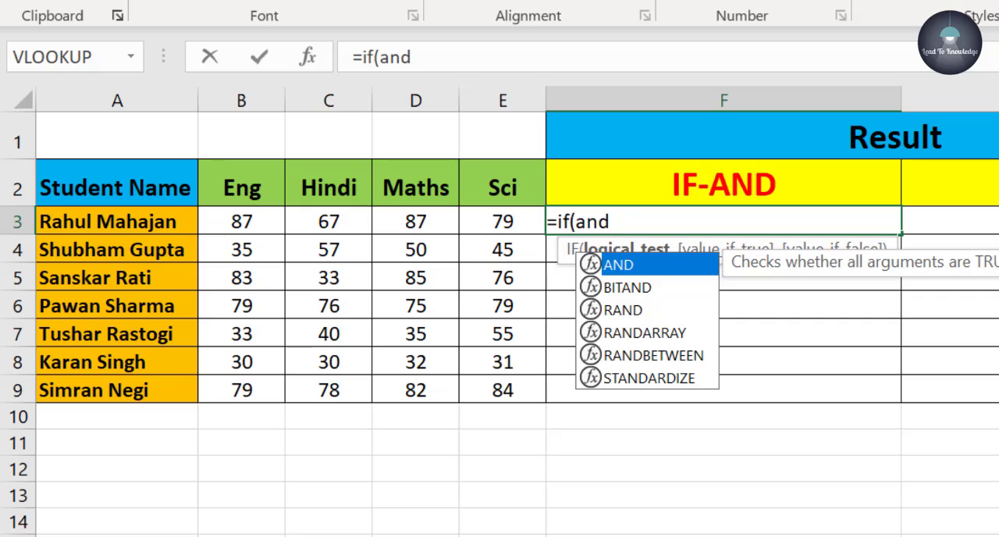
type("(")
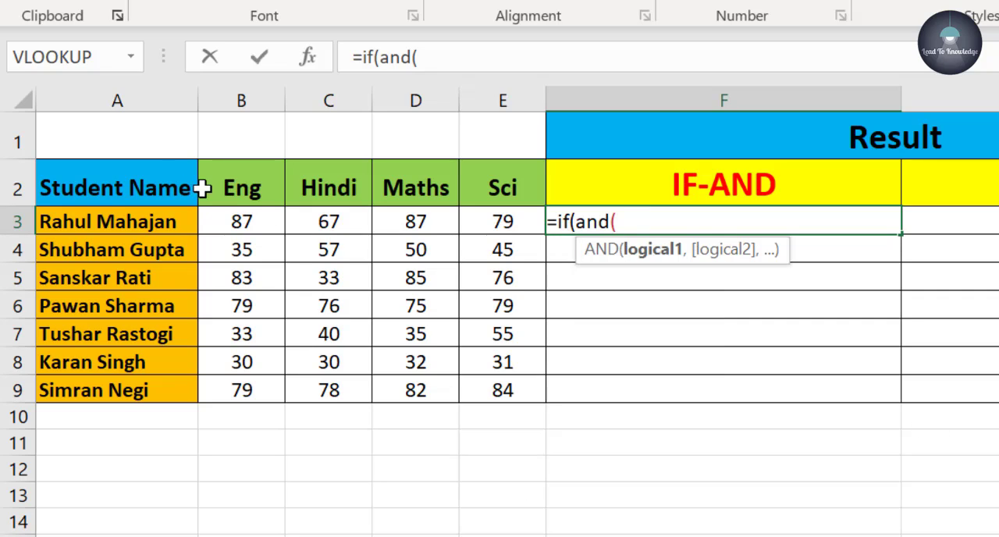
left_click(242, 218)
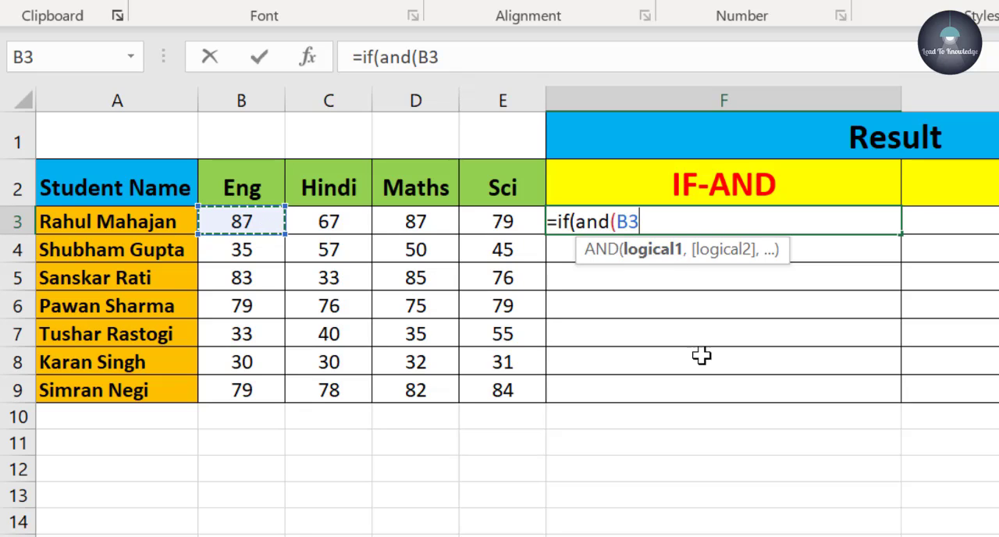
type(">=")
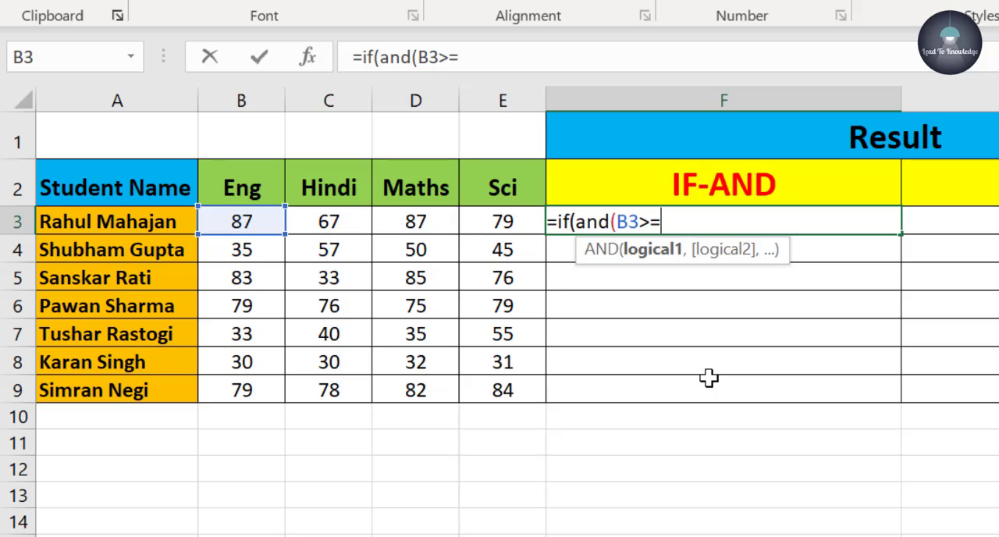
type("35,")
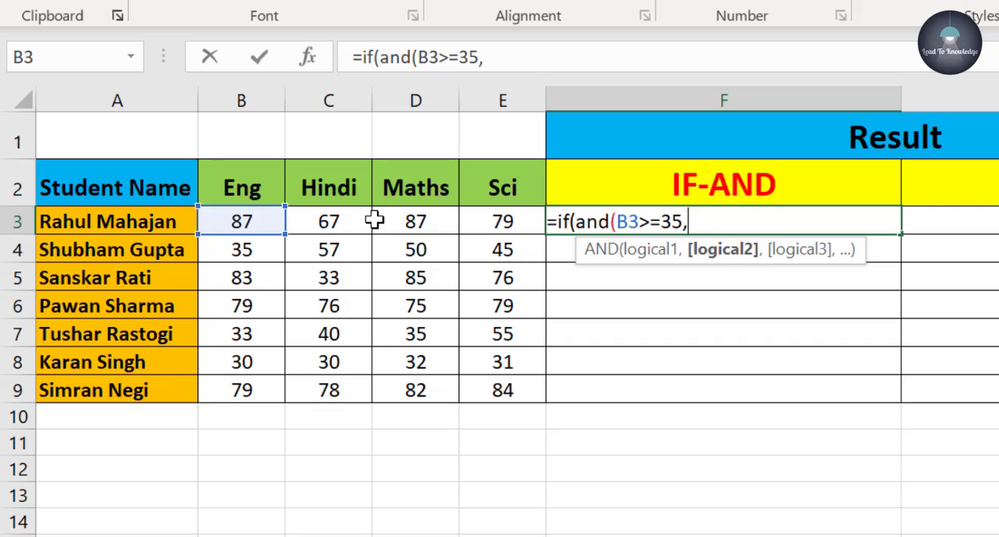
- Add the conditions C3>=35, D3>=35 and E3>=35 to the AND test in F3 and close its parenthesis
left_click(343, 225)
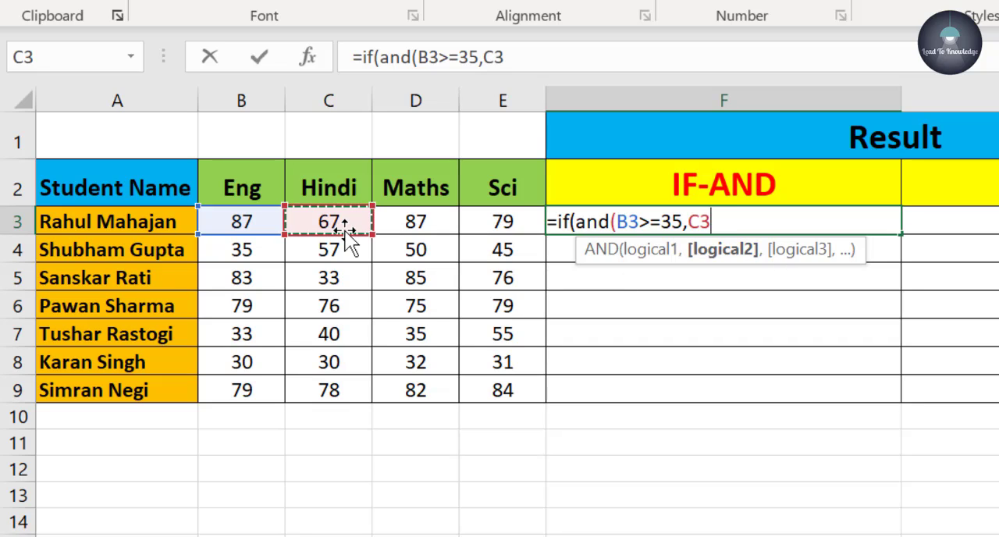
type(">=35")
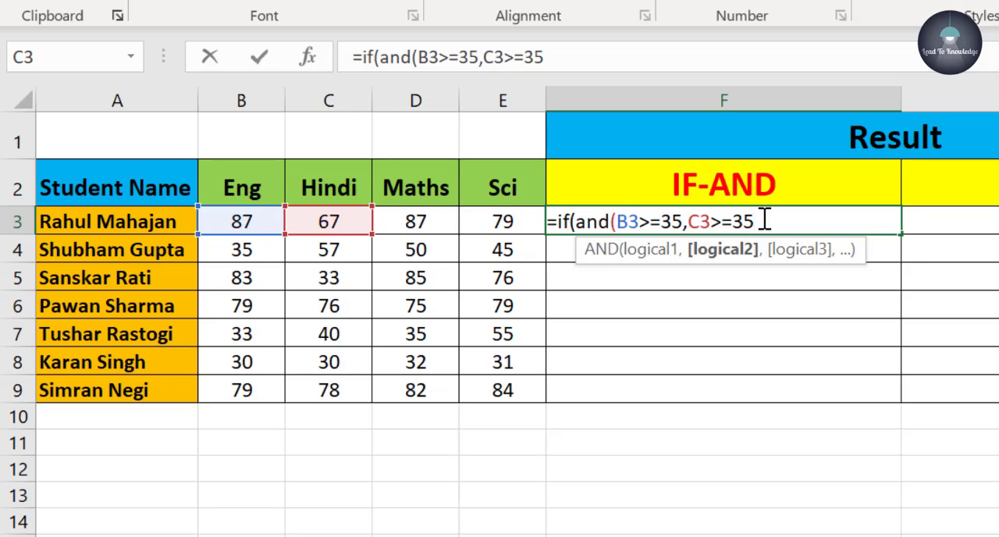
type(",")
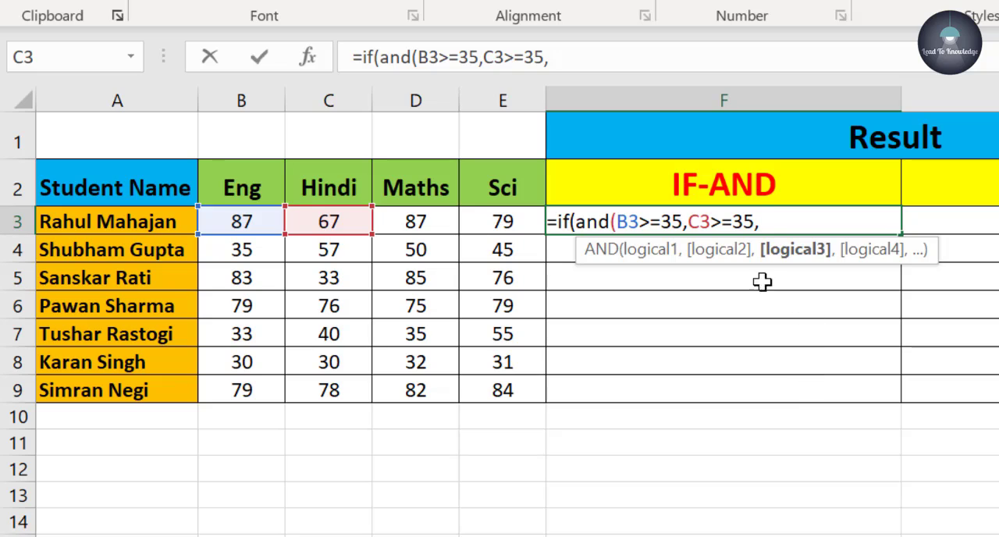
left_click(435, 225)
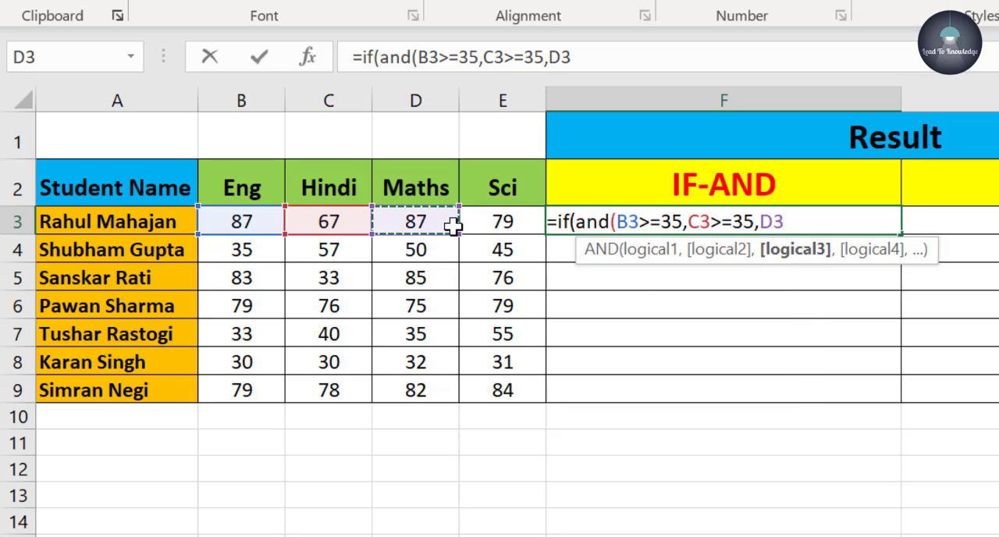
type(">=")
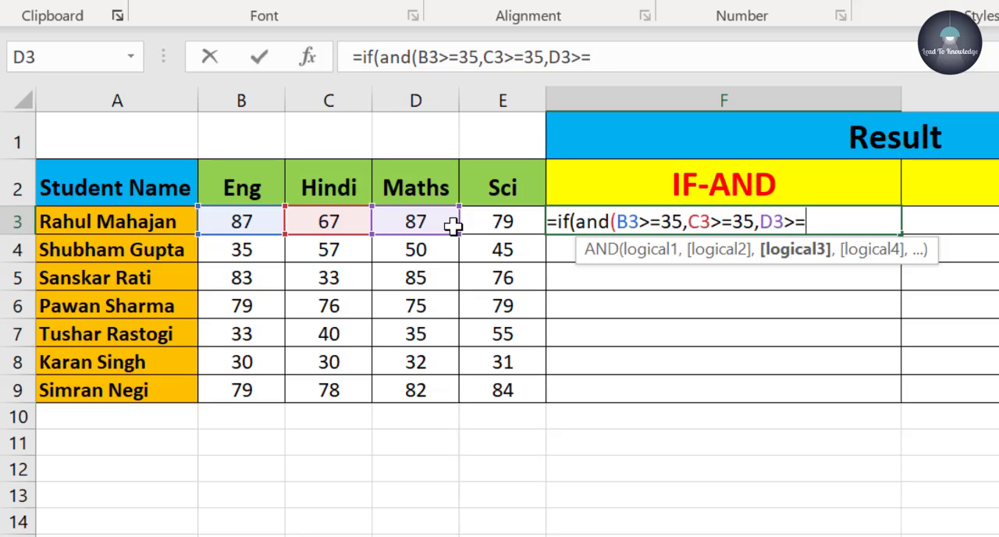
type("35,")
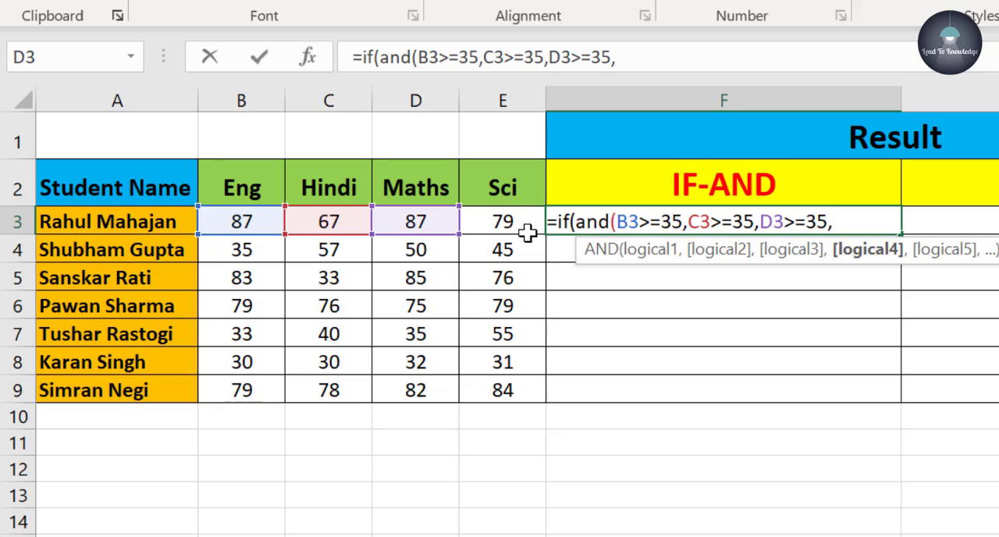
left_click(524, 227)
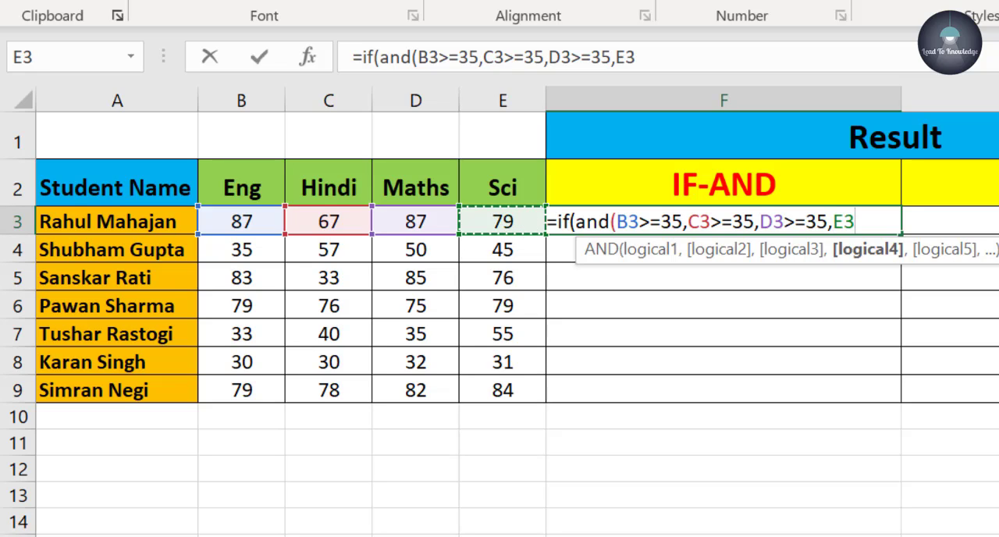
type(">=")
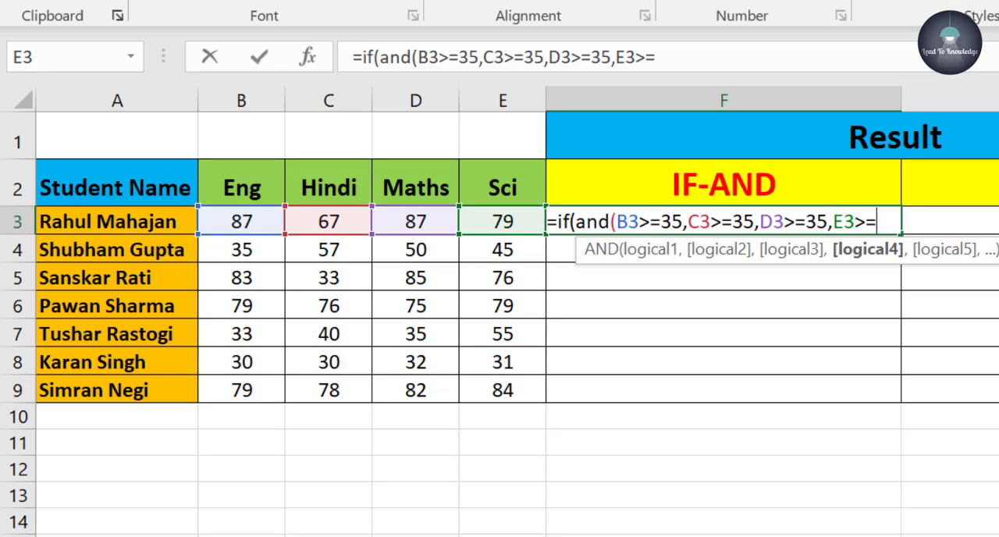
type("35")
type(")")
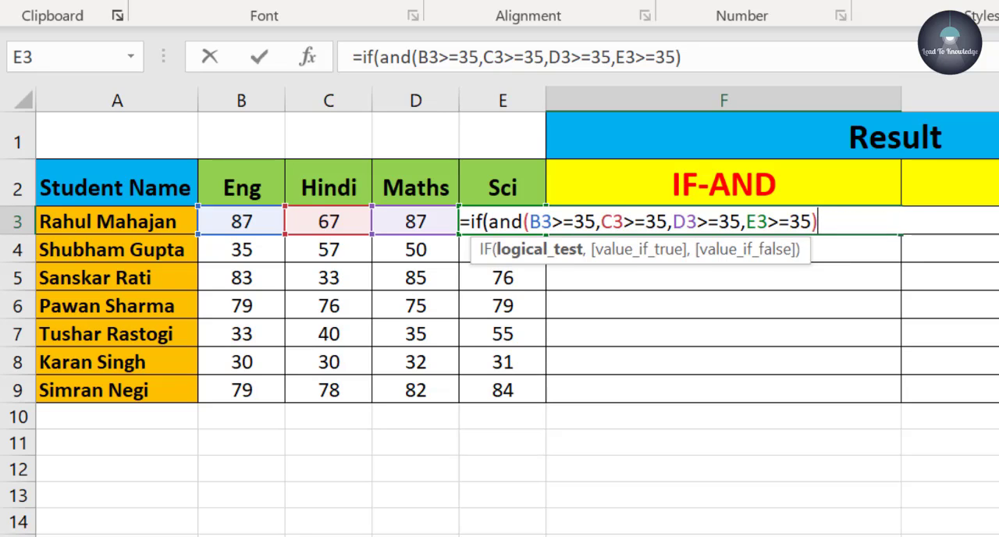
type(",")
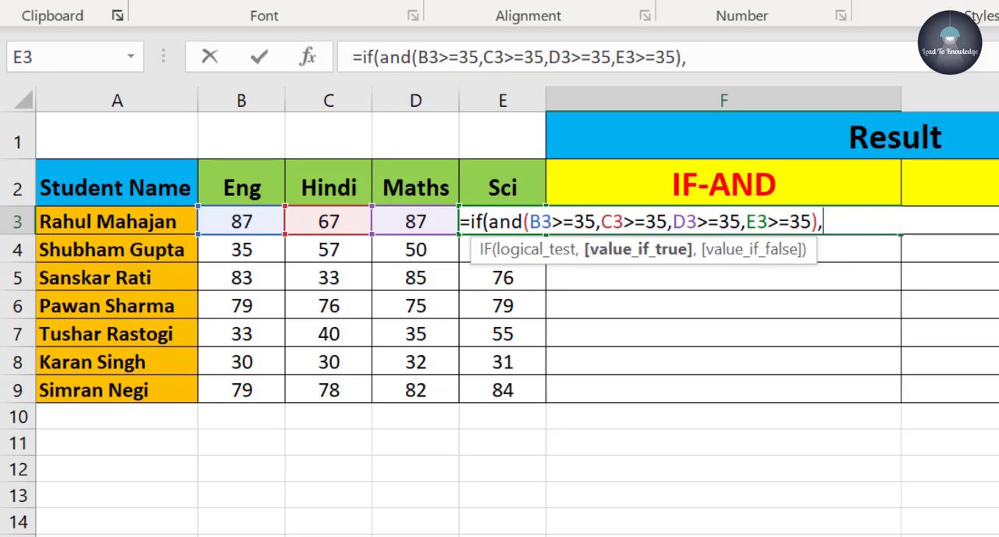
type("\"Pa")
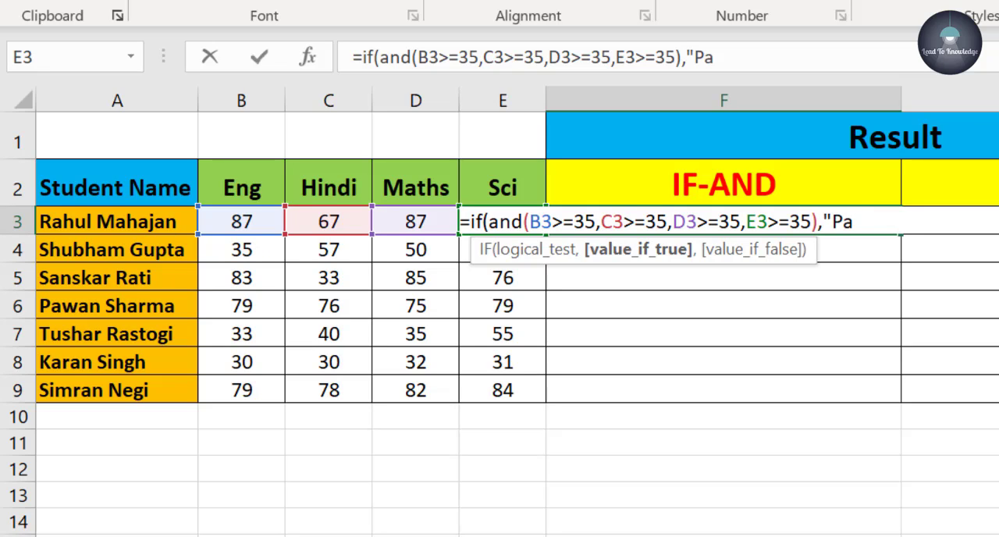
type("ss\",")
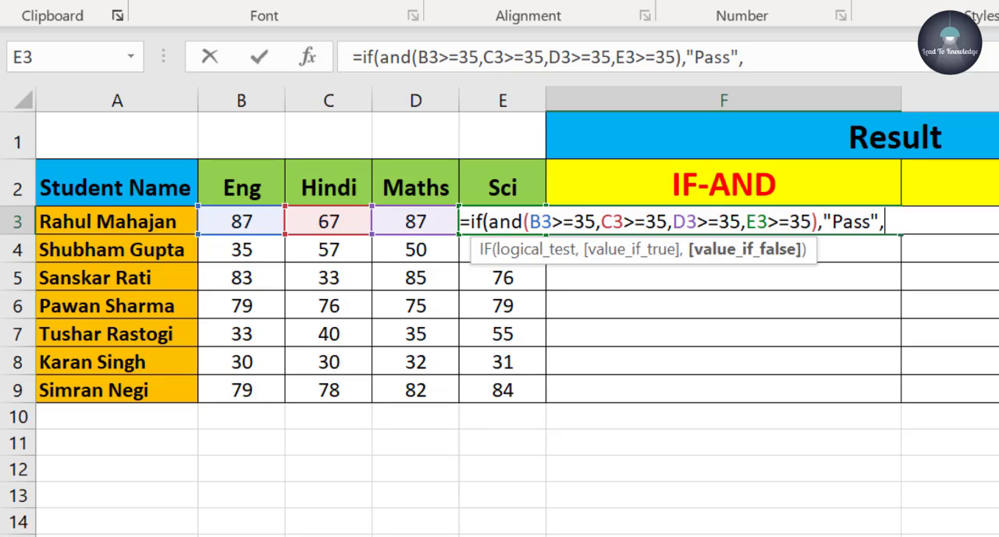
type("\"Fail")
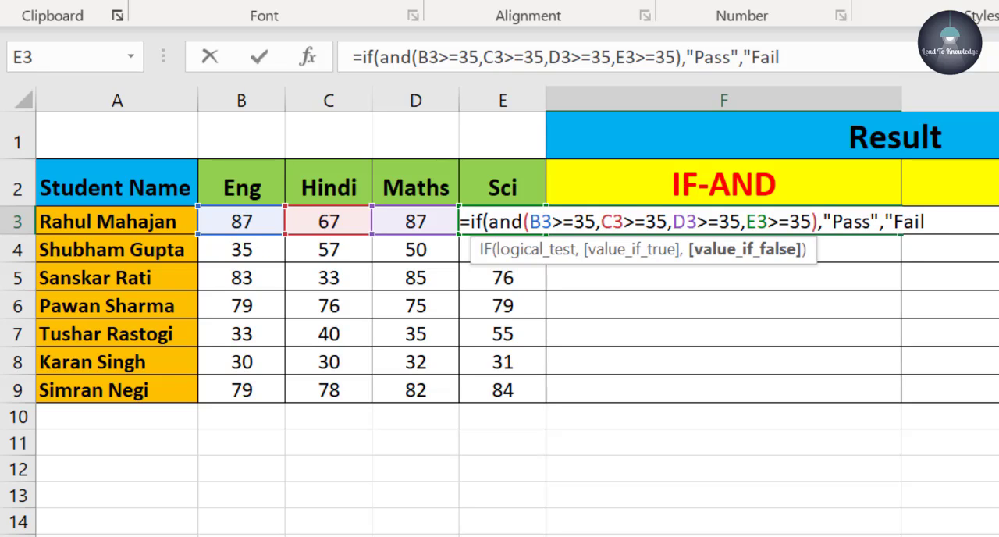
type("\")")
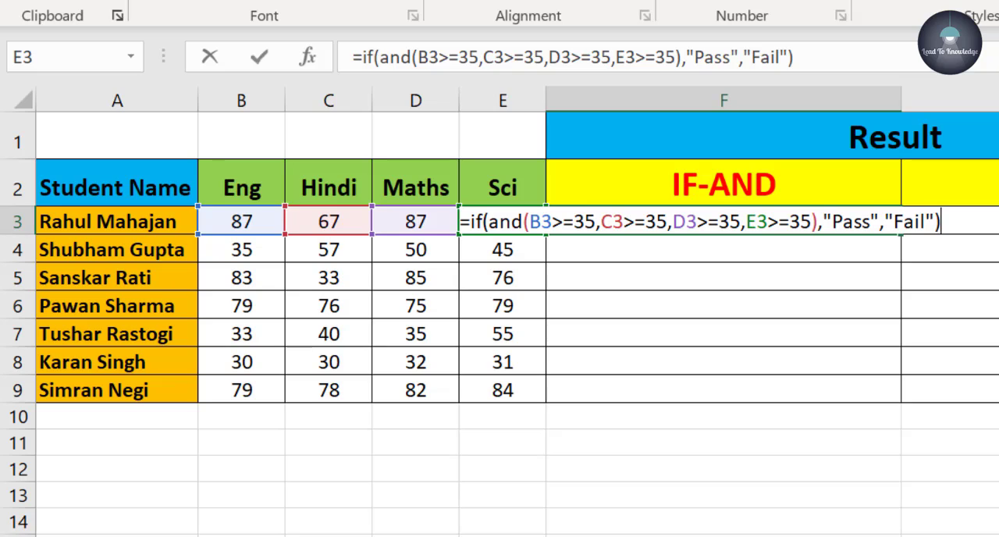
- Complete the IF formula in F3 with "Pass" as the true value and "Fail" as the false value
key("Return")
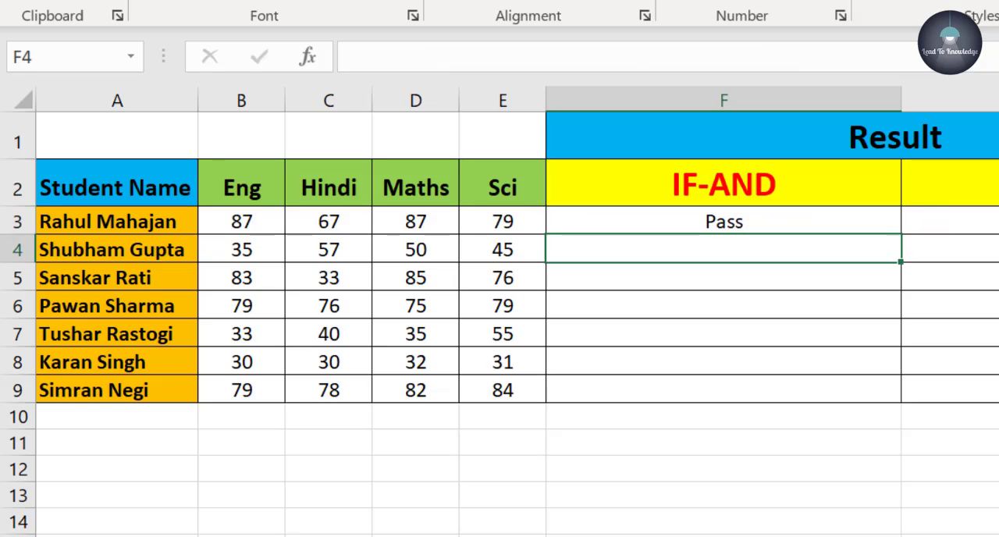
- Replace the formula in F3 with a new IF formula whose nested AND tests the whole range B3:E3>=35
left_click(824, 221)
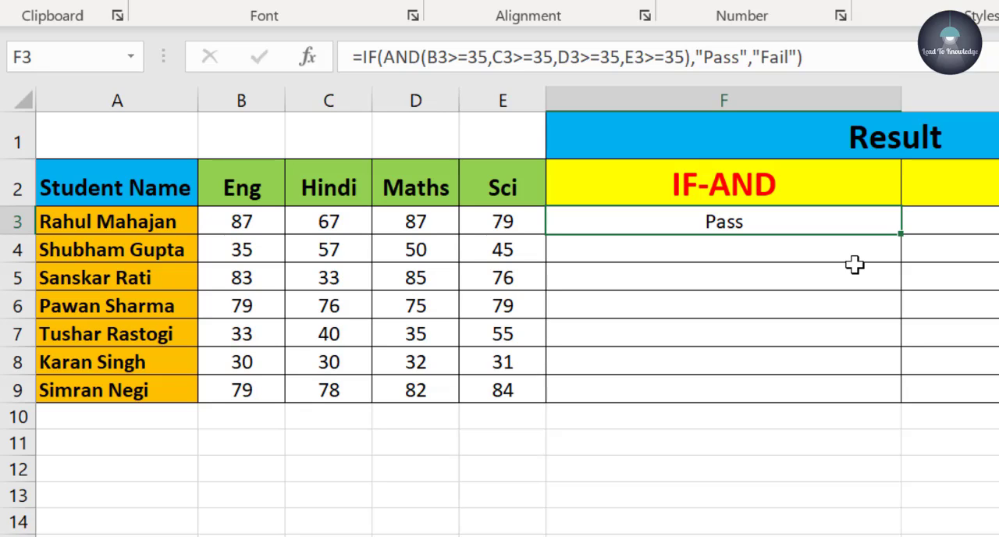
key("Delete")
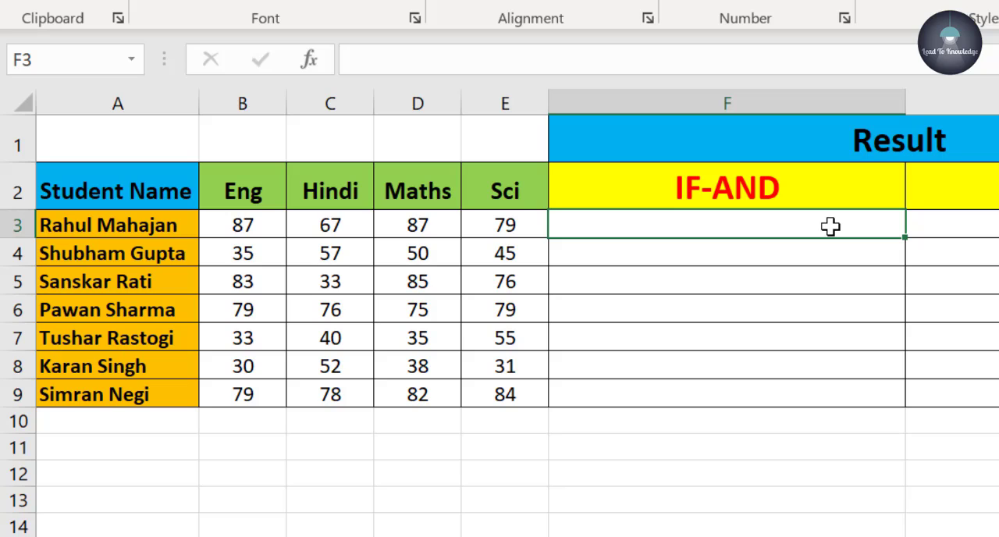
type("=")
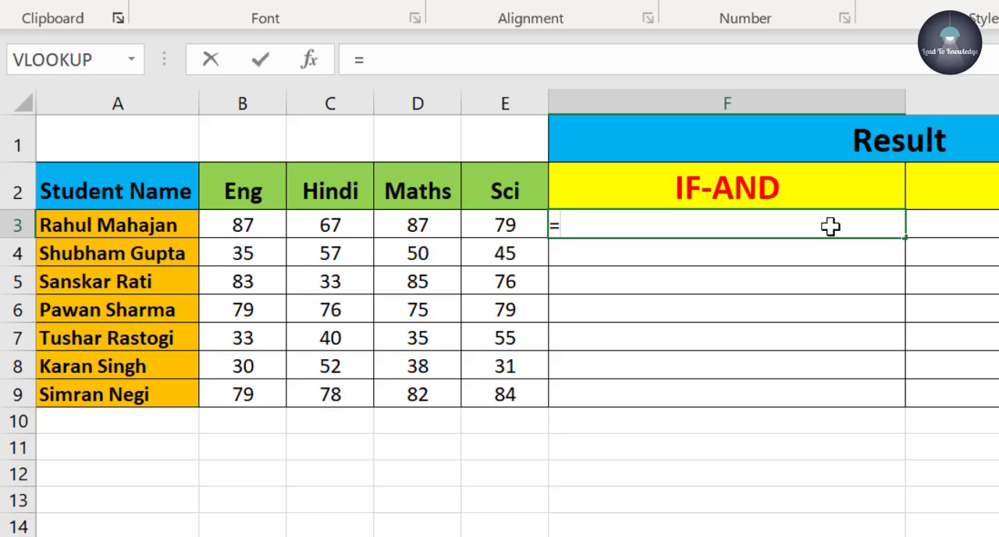
type("if(")
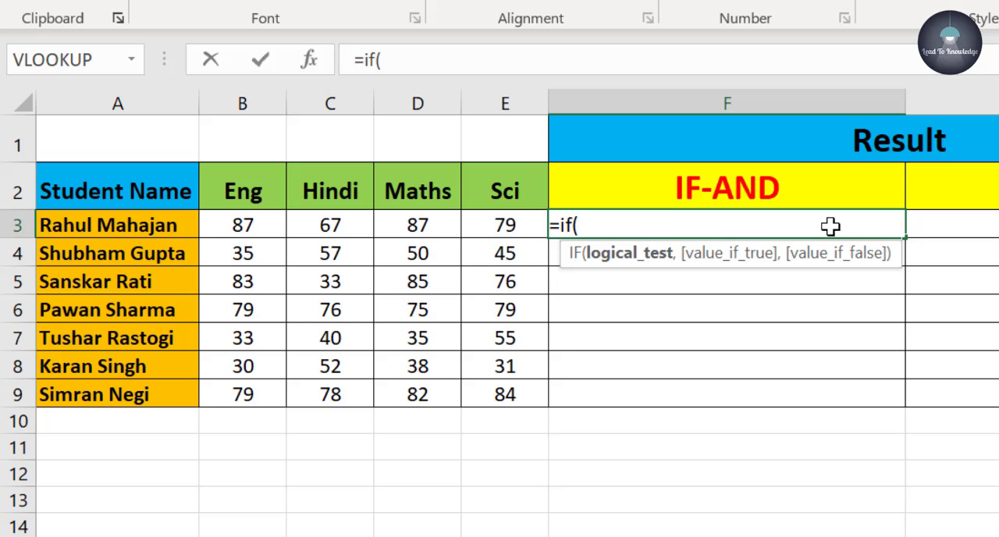
type("and")
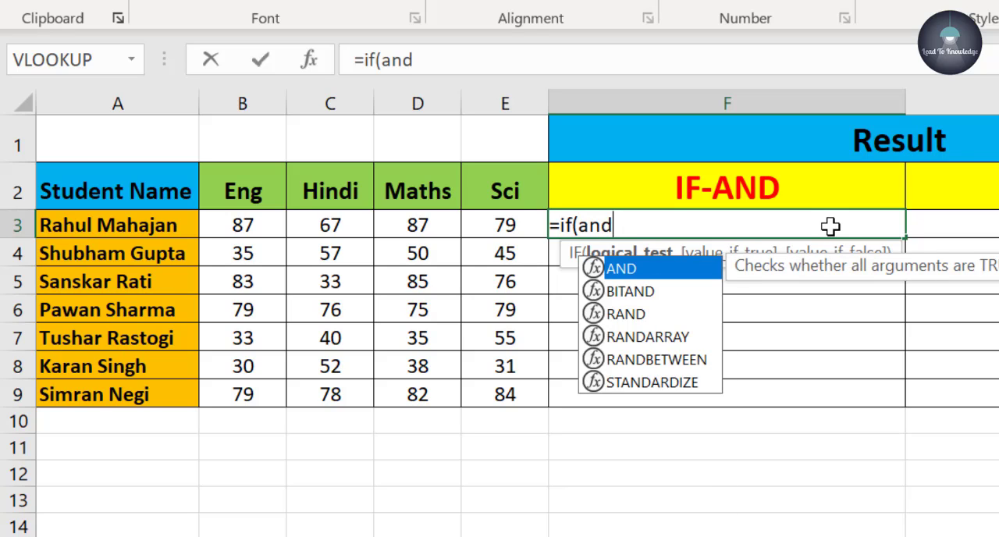
type("(")
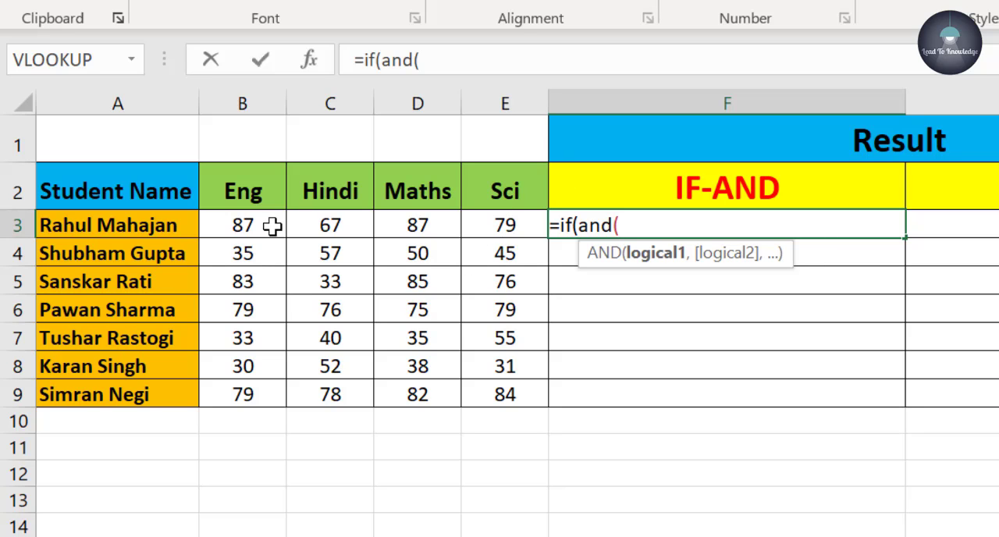
left_click_drag(261, 225, 515, 229)
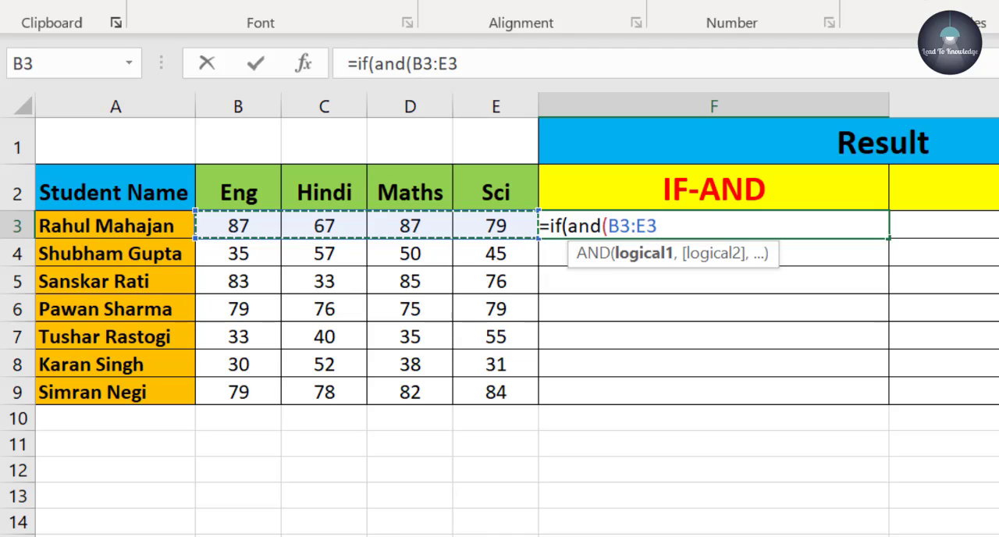
type(">=")
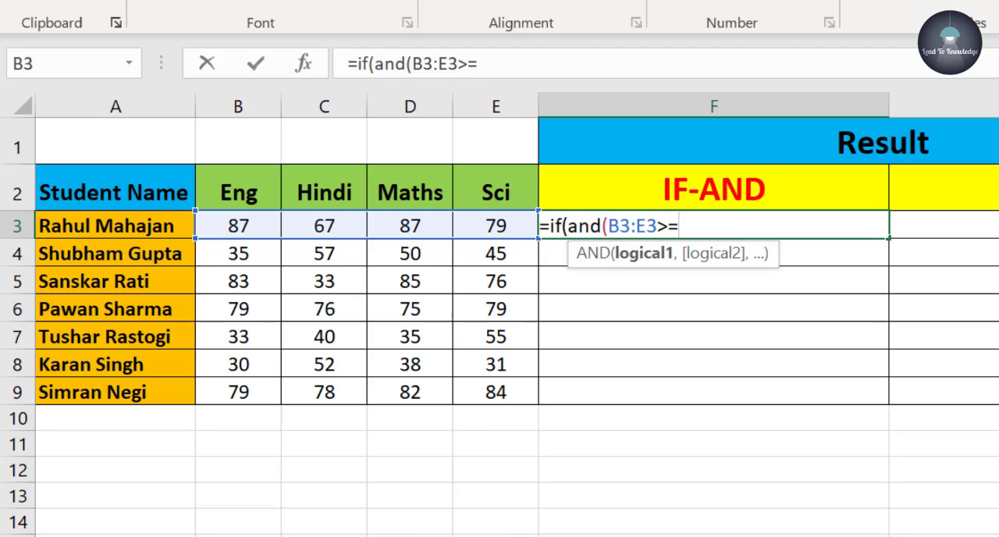
type("35)")
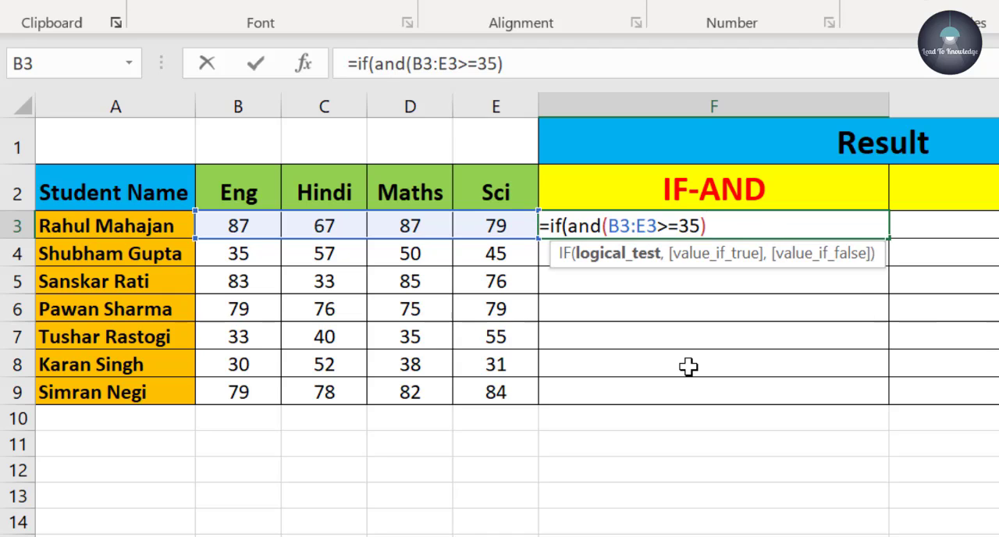
type(",")
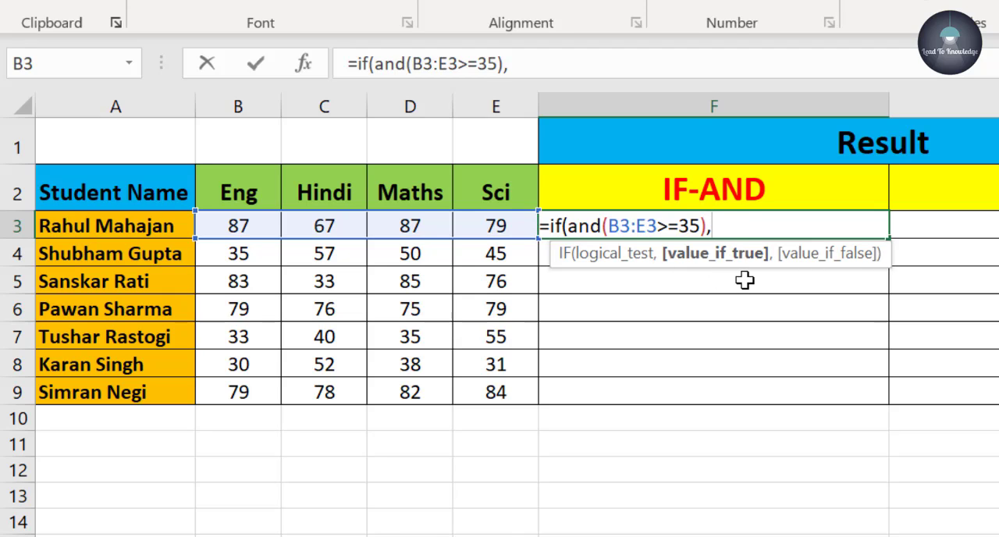
- Complete the F3 formula with "Pass" as the true value and "Fail" as the false value, and fill it down to F9
type("\"Pass")
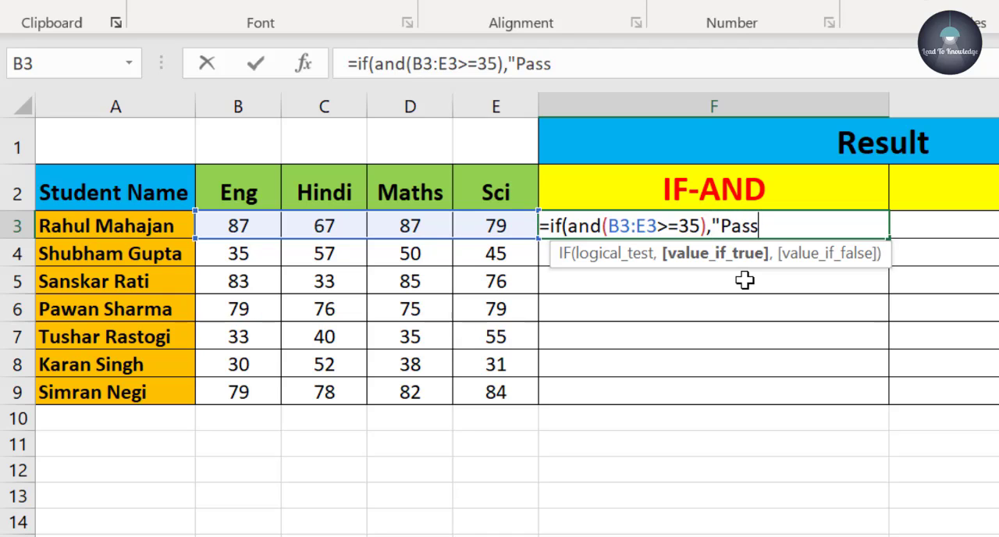
type("\",")
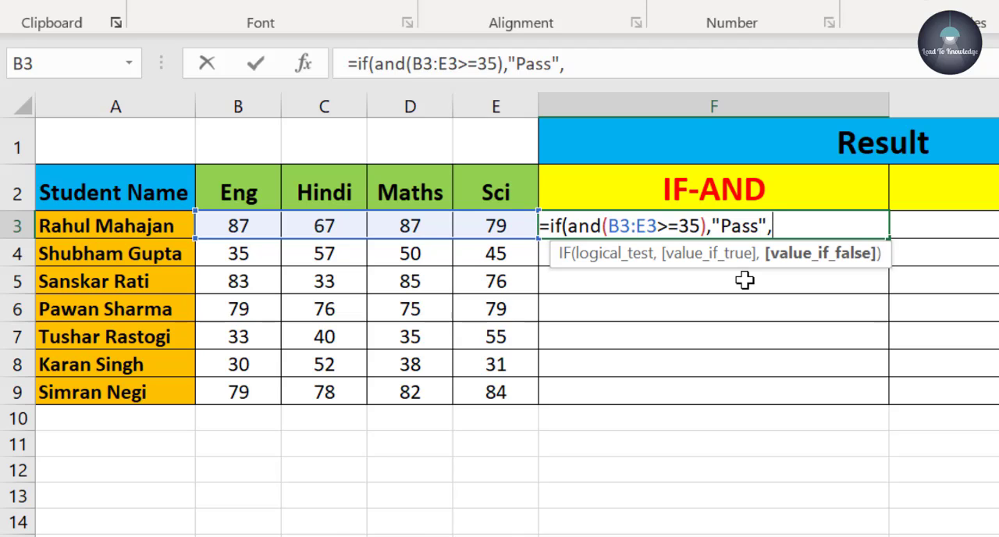
type("\"Fail")
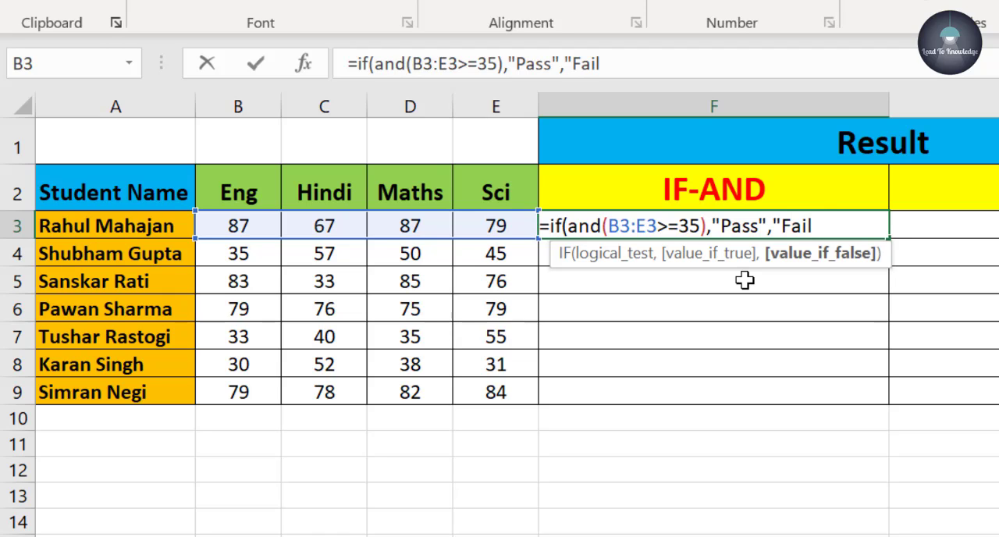
type("\")")
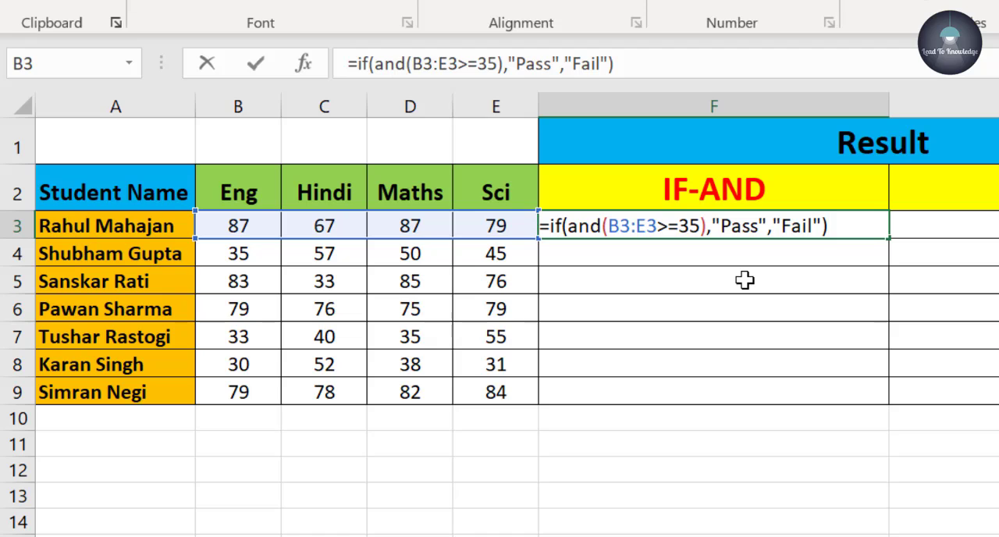
key("Return")
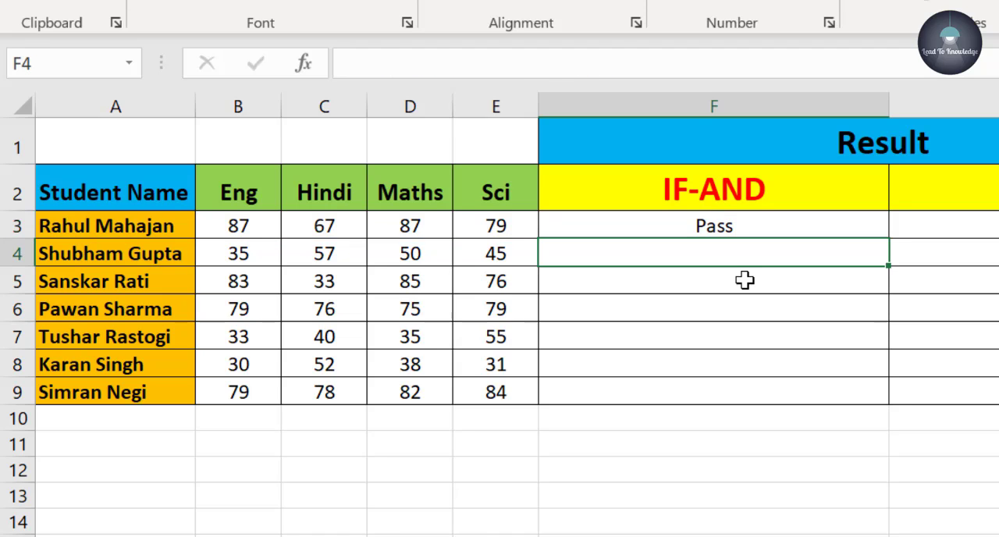
left_click(778, 226)
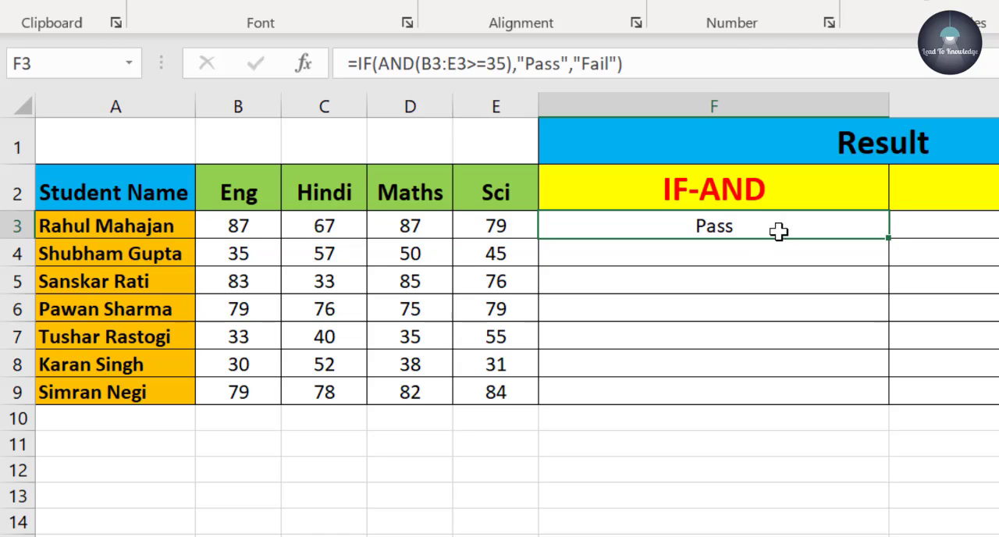
left_click_drag(888, 238, 878, 401)
- Check the IF-AND results in F4 to F8 against the marks, especially C5, B7, B8 and E8
left_click(706, 253)
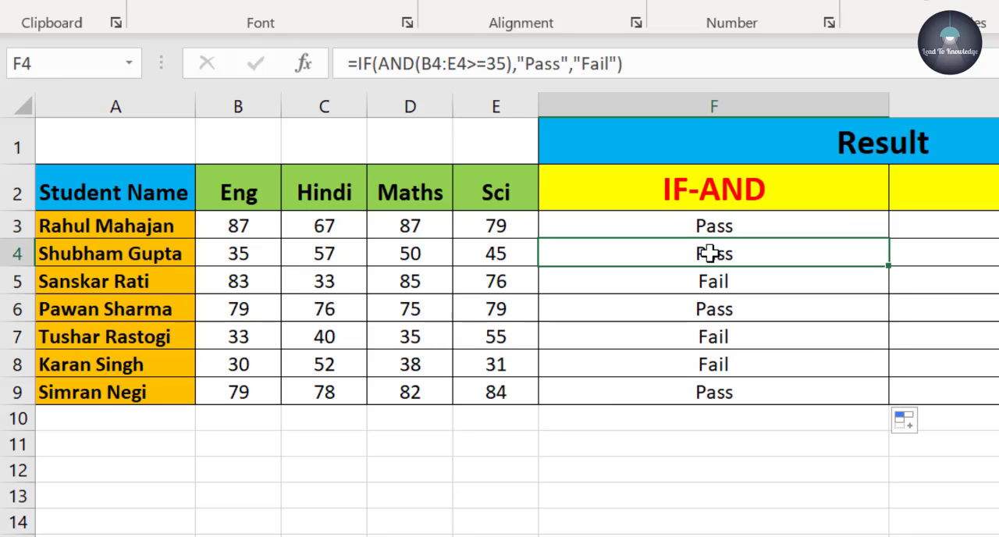
left_click(740, 285)
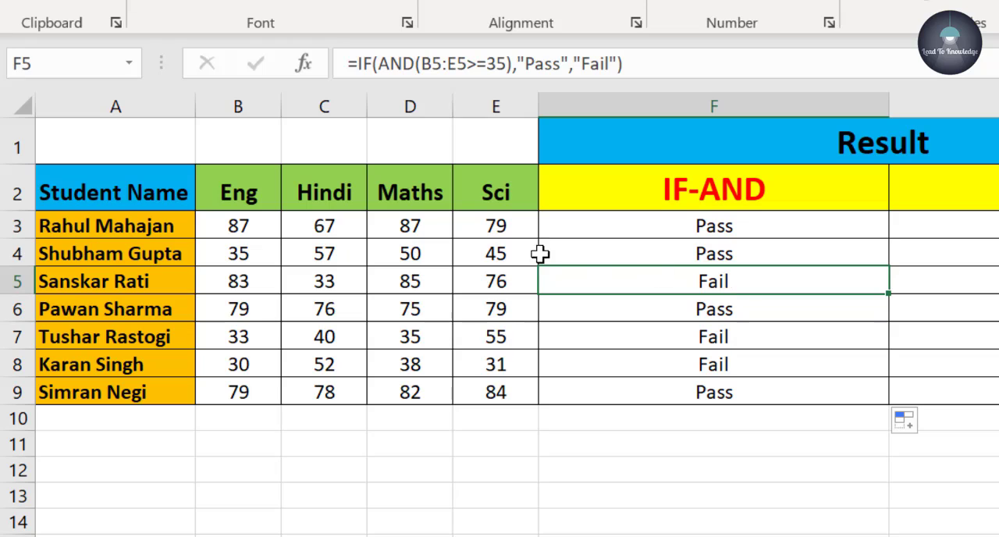
left_click(318, 285)
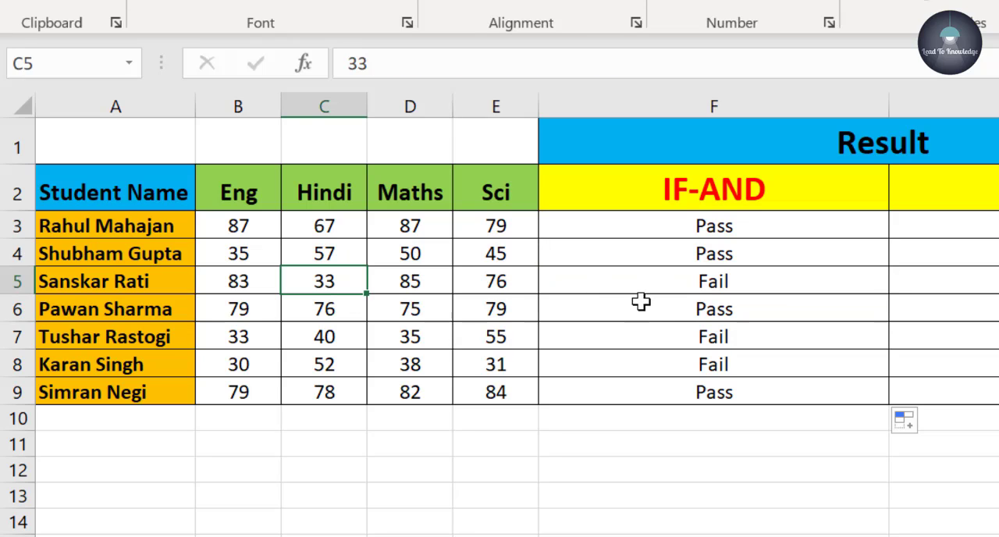
left_click(669, 315)
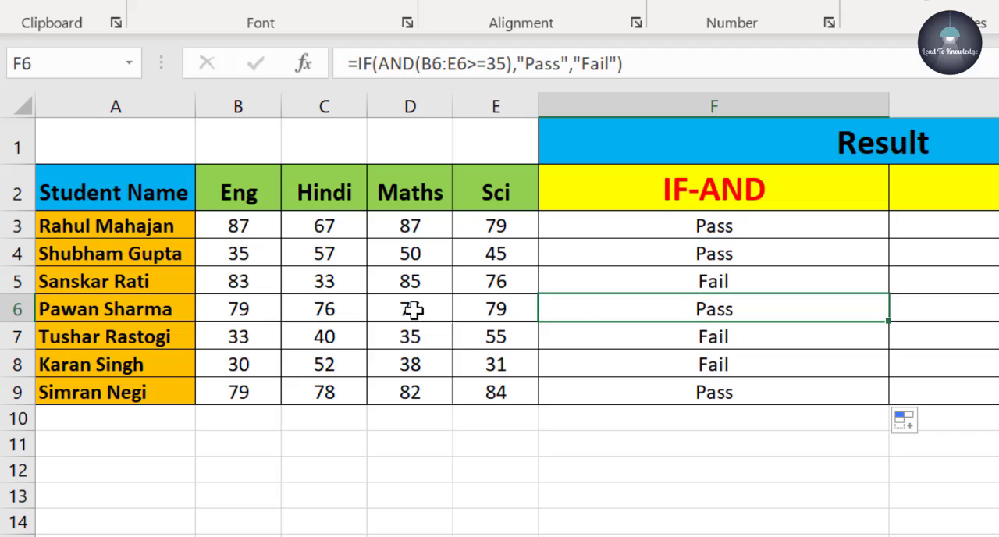
left_click(260, 346)
left_click(265, 366)
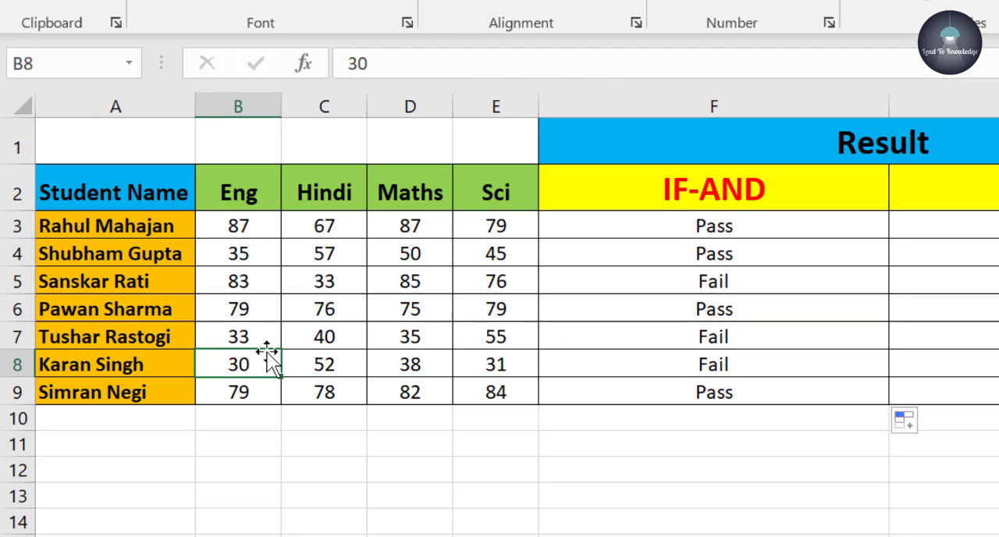
left_click(266, 337)
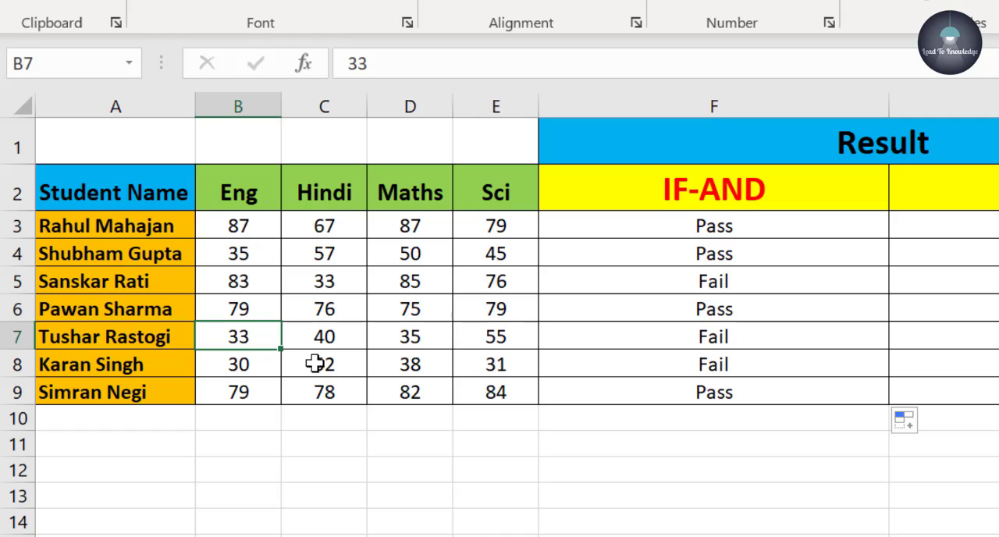
left_click(256, 370)
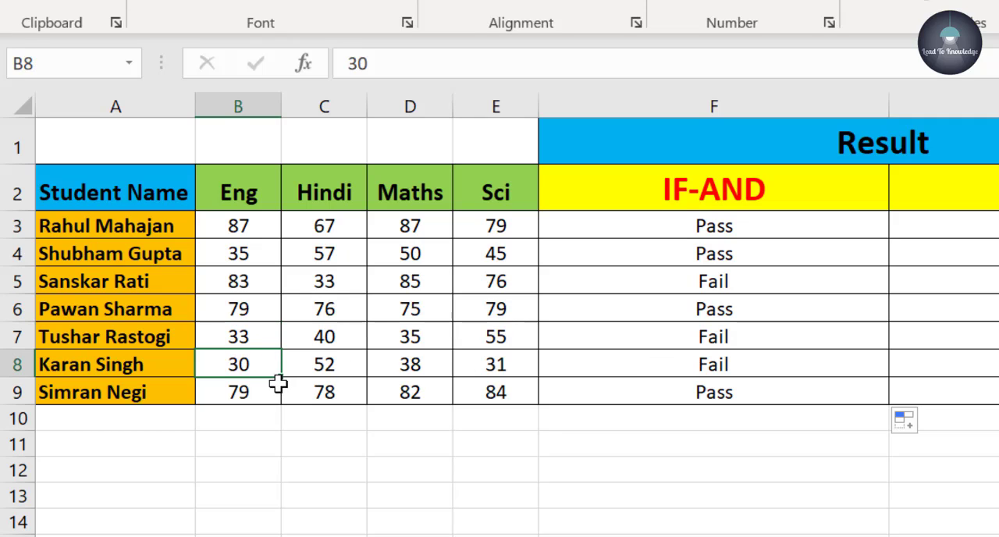
left_click(494, 373)
left_click(757, 374)
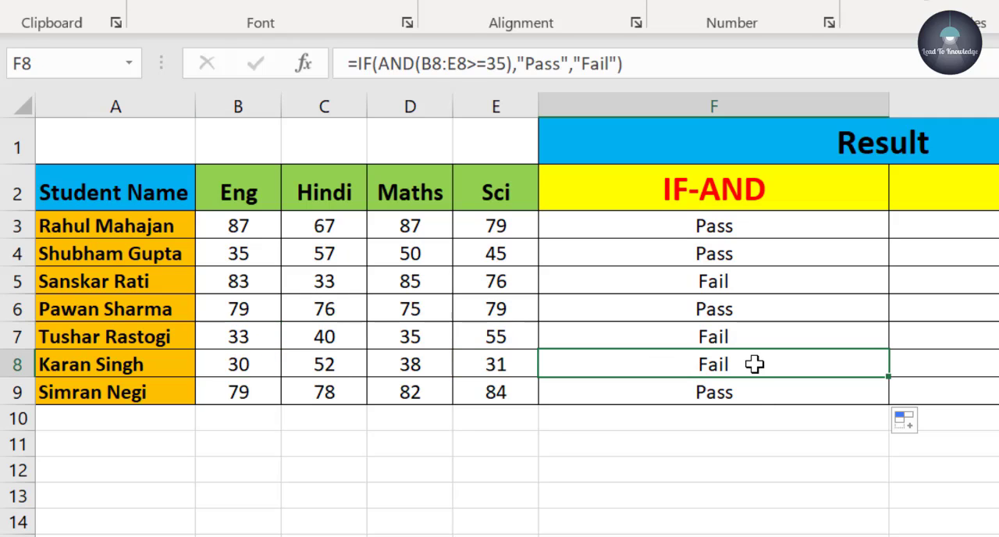
- Begin an IF formula with a nested OR function in G3, the first cell of the IF-OR column
left_click(817, 228)
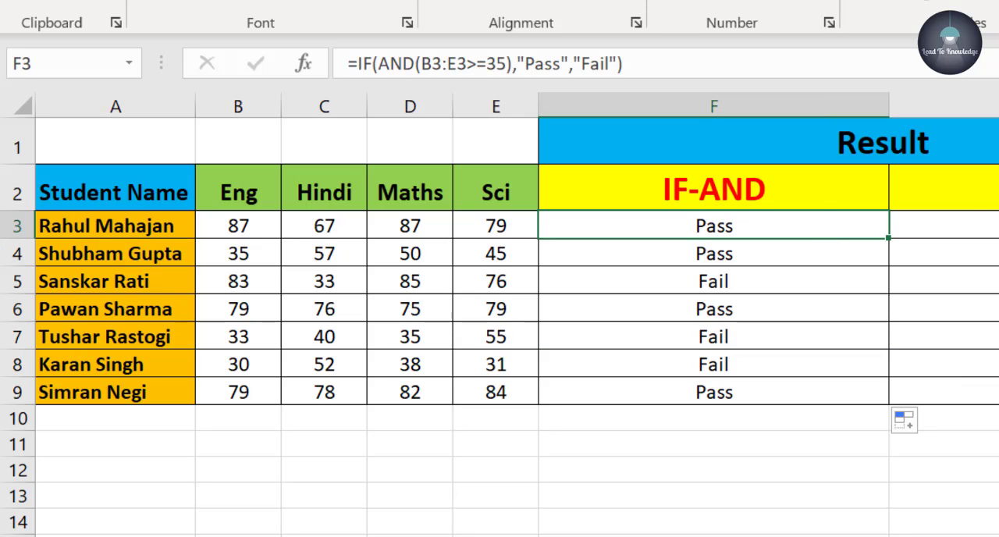
key("Right")
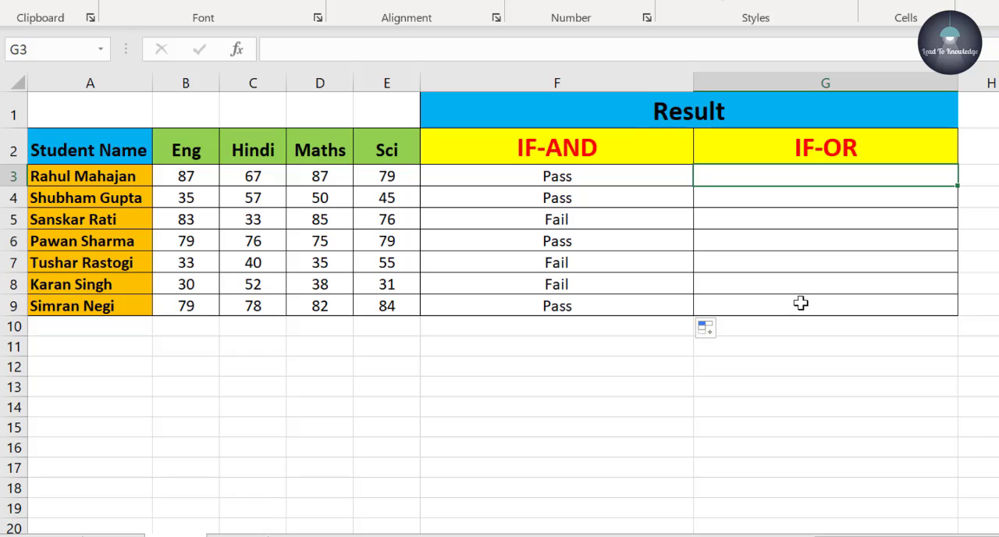
type("=")
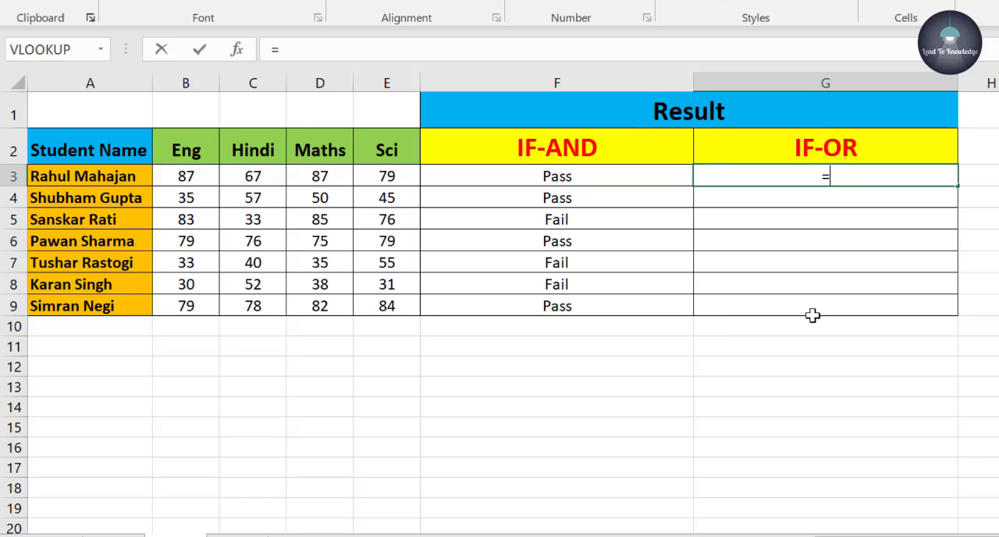
type("if")
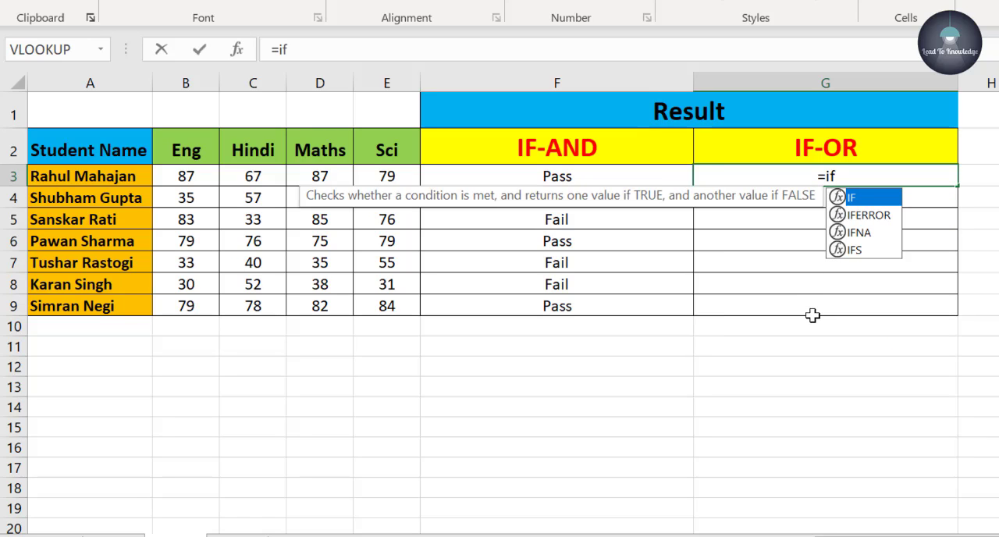
type("(")
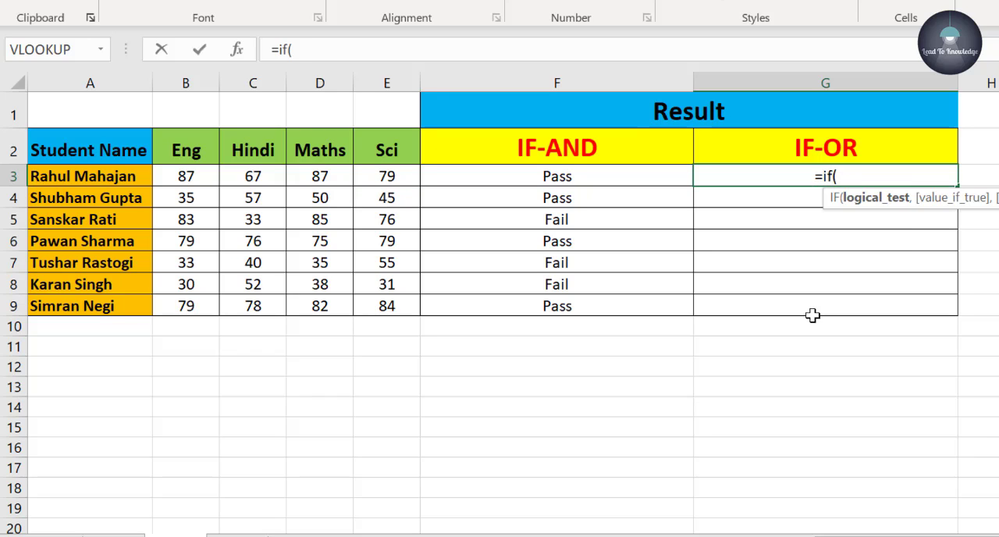
type("or")
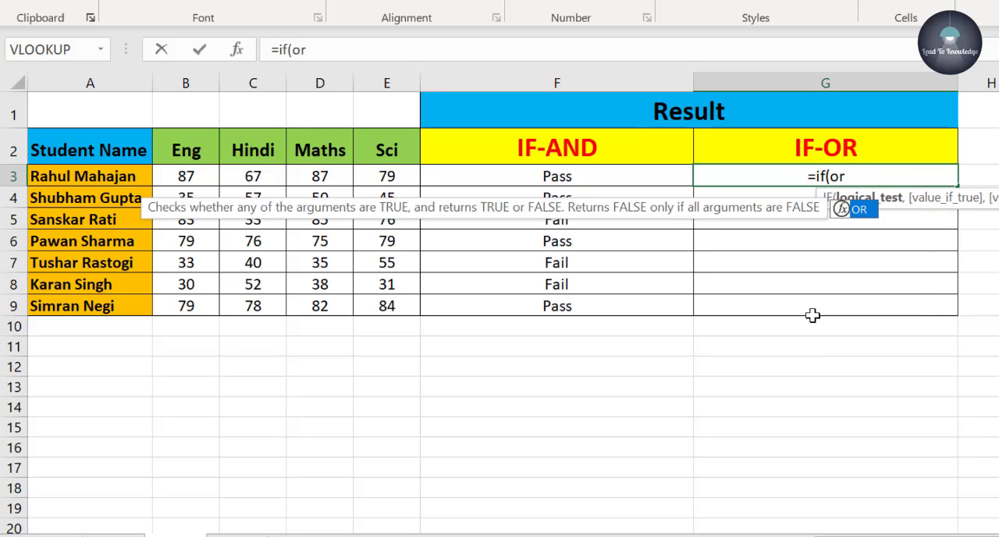
type("(")
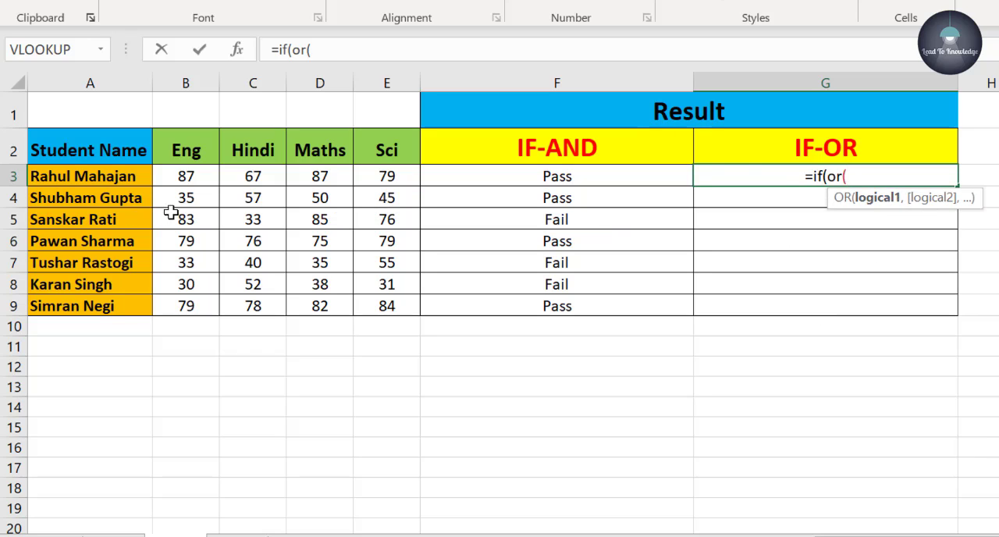
- Enter B3:E3>=35 as the OR condition in G3, close its parenthesis and continue to the true-value argument
left_click(178, 179)
left_click_drag(179, 179, 370, 179)
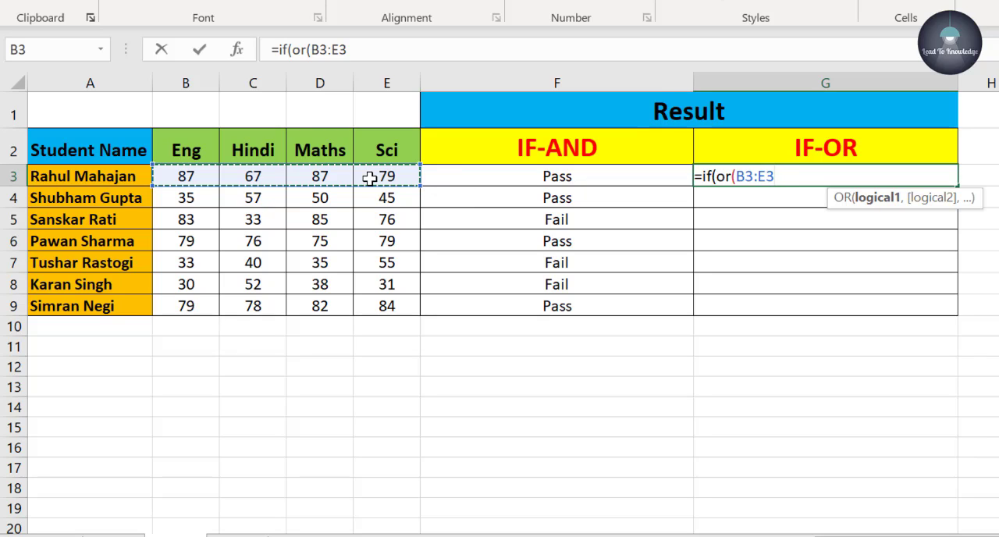
type(">=")
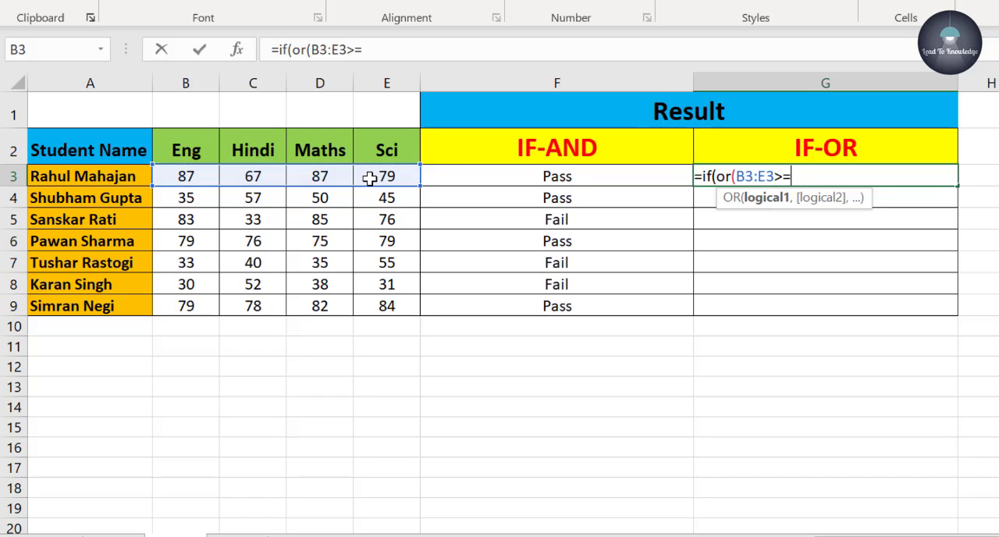
type("35)")
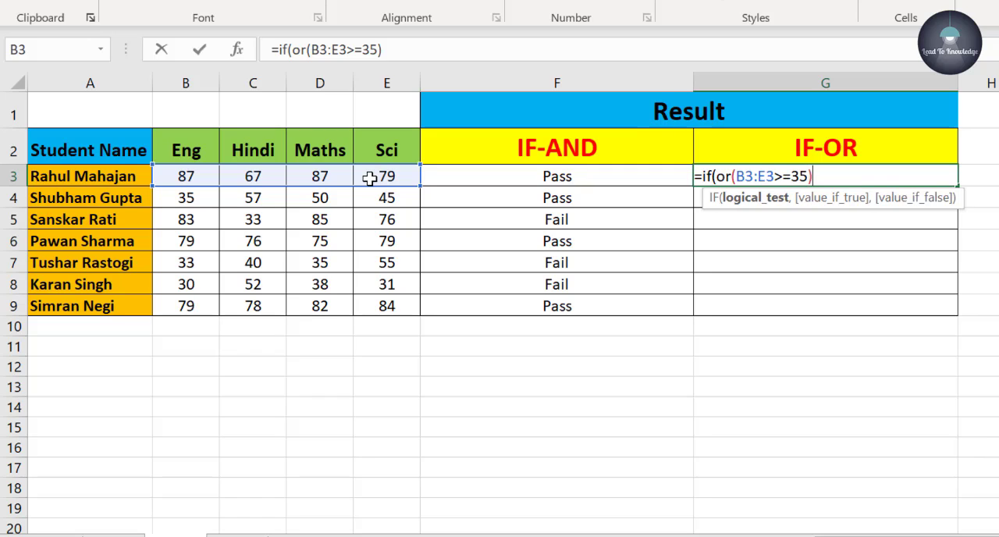
type(",")
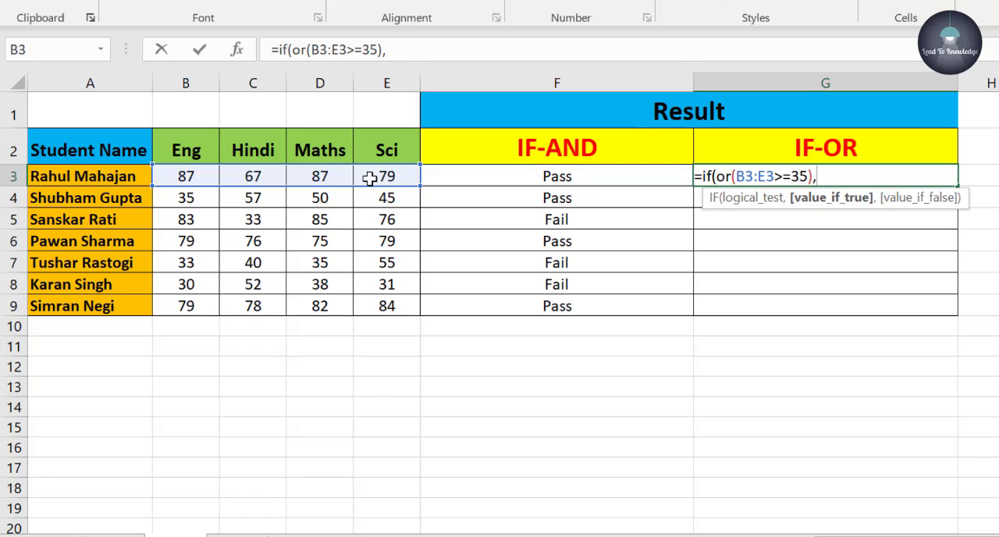
type("\"")
- Complete the G3 IF-OR formula with "Pass" as the true value and "Fail" as the false value, and fill it down to G9
key("BackSpace")
type("\"Pass\"")
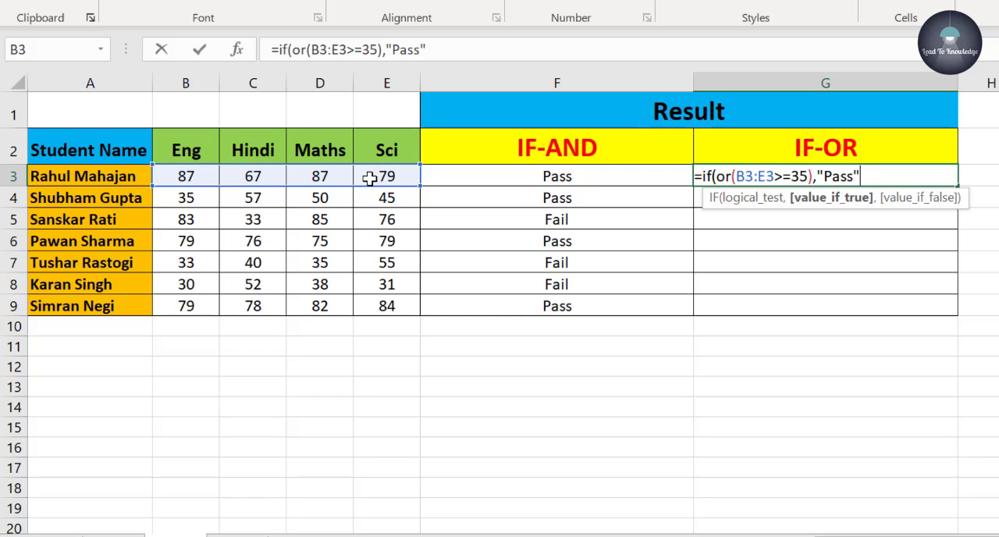
type(",\"")
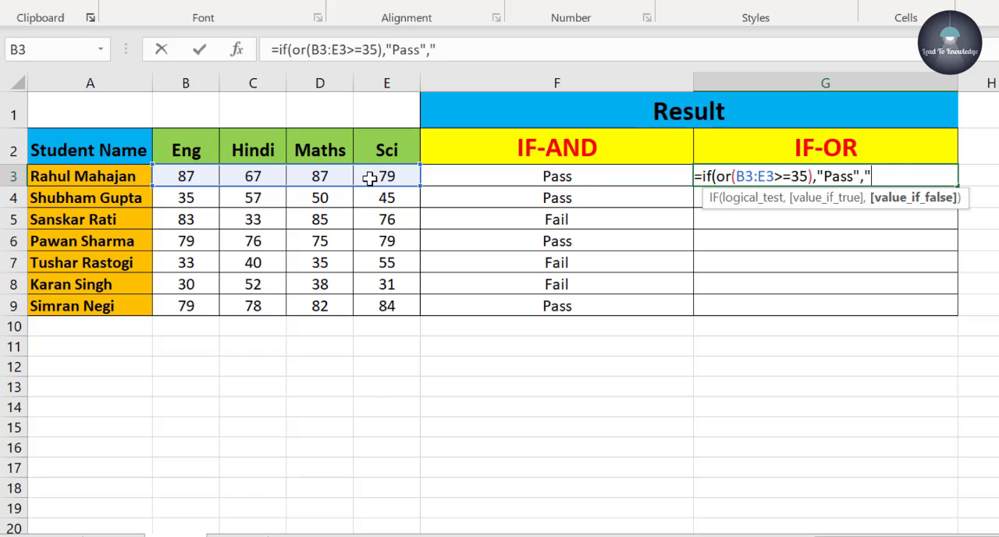
type("Fail\")")
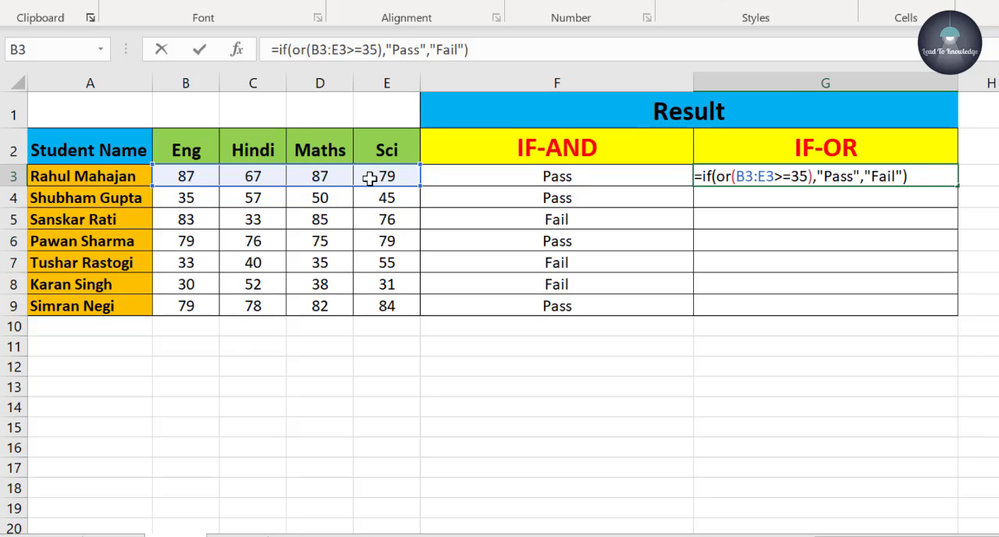
key("Return")
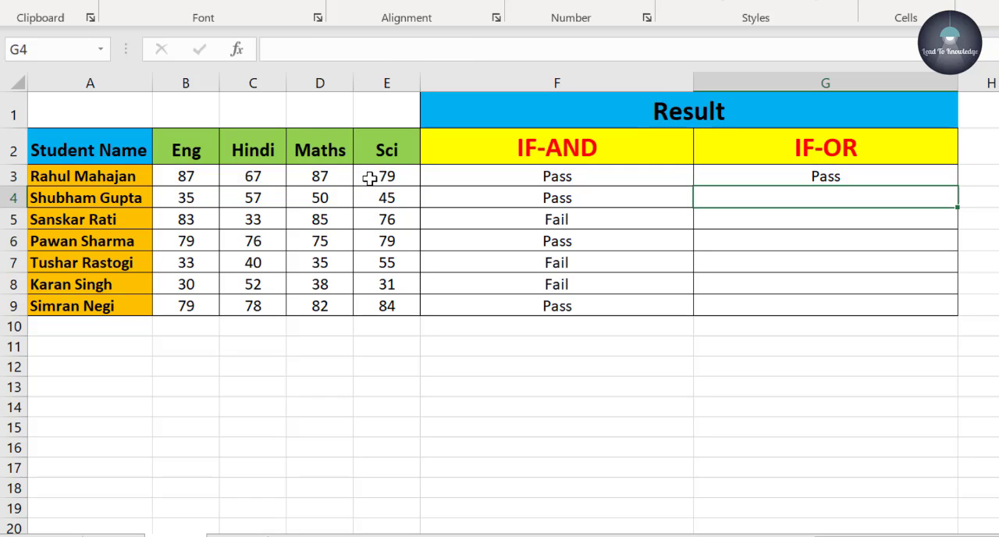
left_click(883, 178)
left_click_drag(961, 185, 973, 319)
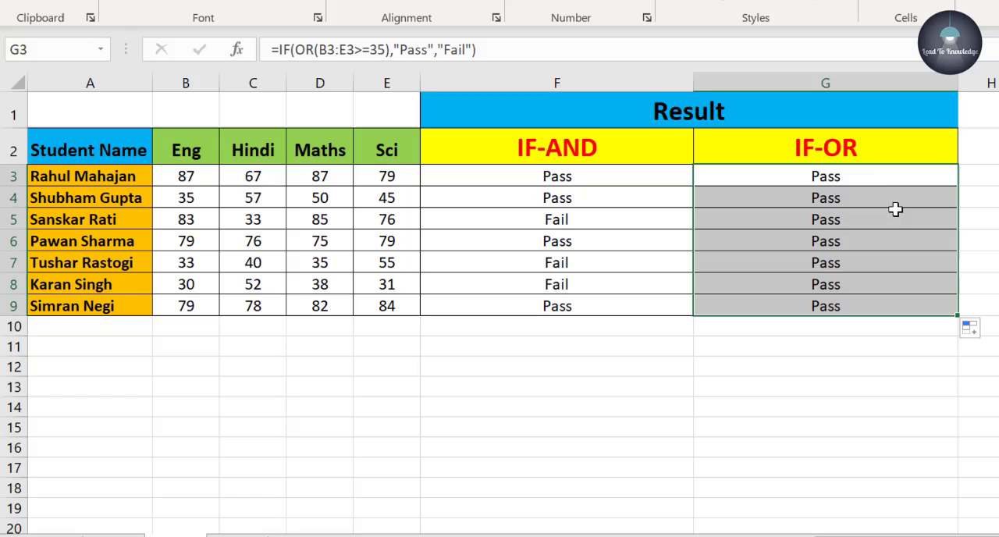
- Change the row 8 student's marks to 30 in Hindi (C8) and 32 in Maths (D8) to test the IF-OR formula
left_click(879, 303)
left_click(871, 286)
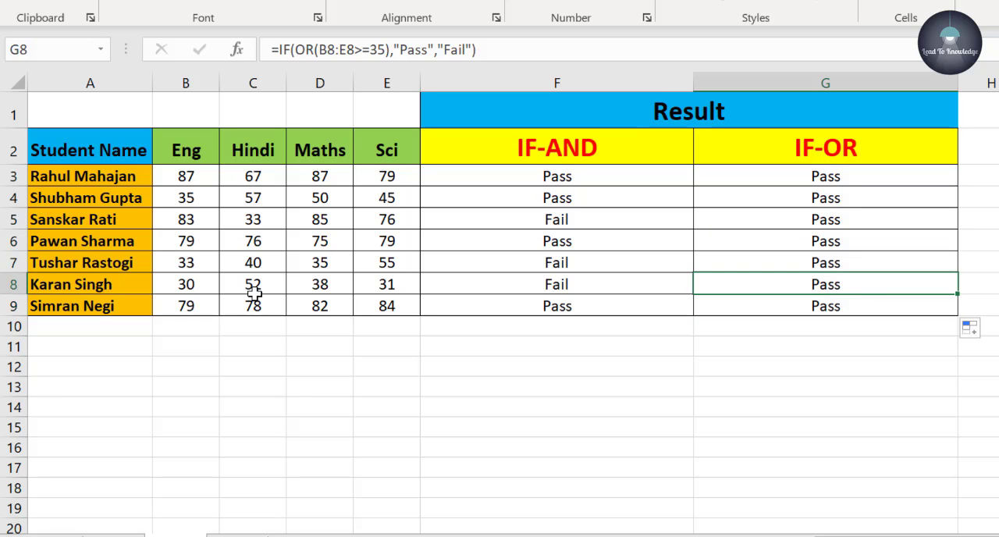
left_click(211, 285)
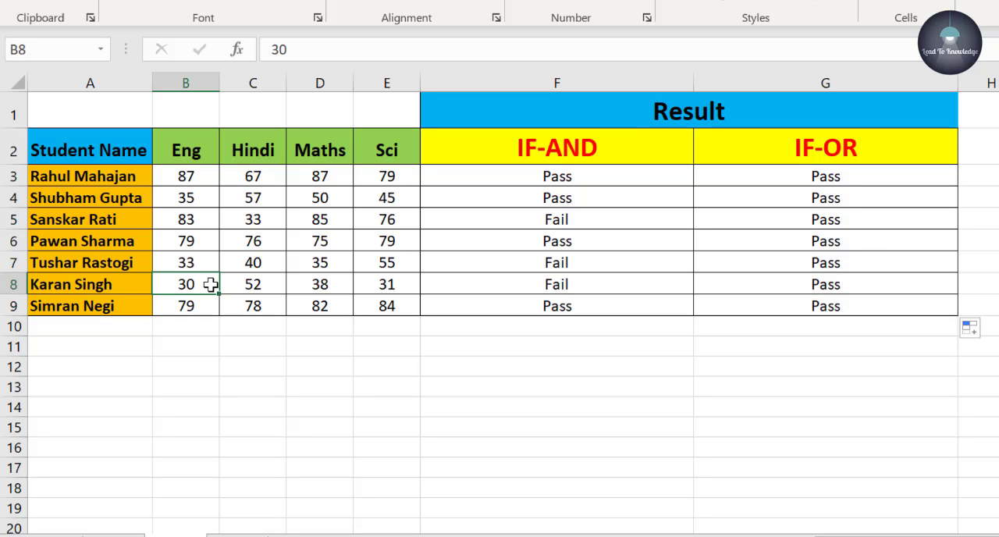
left_click(257, 286)
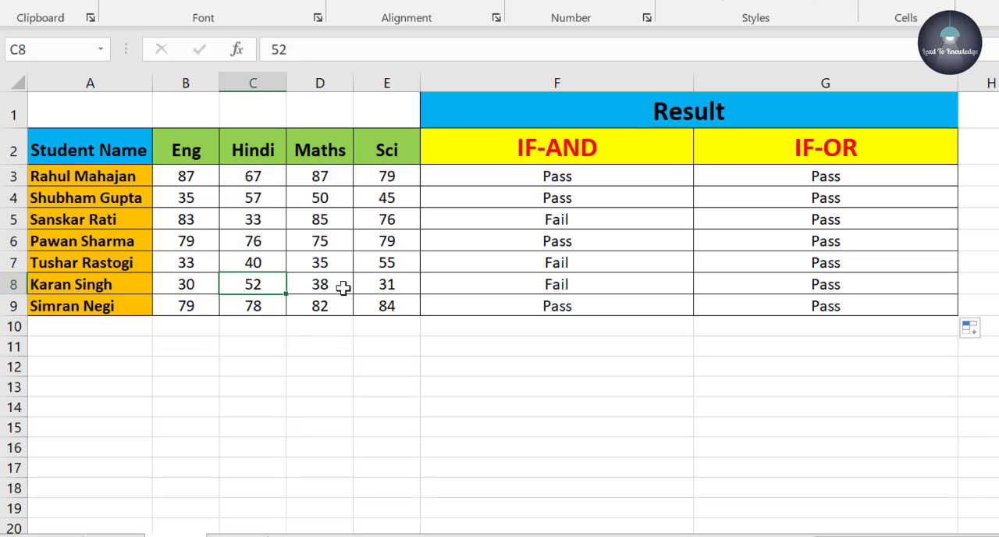
type("30")
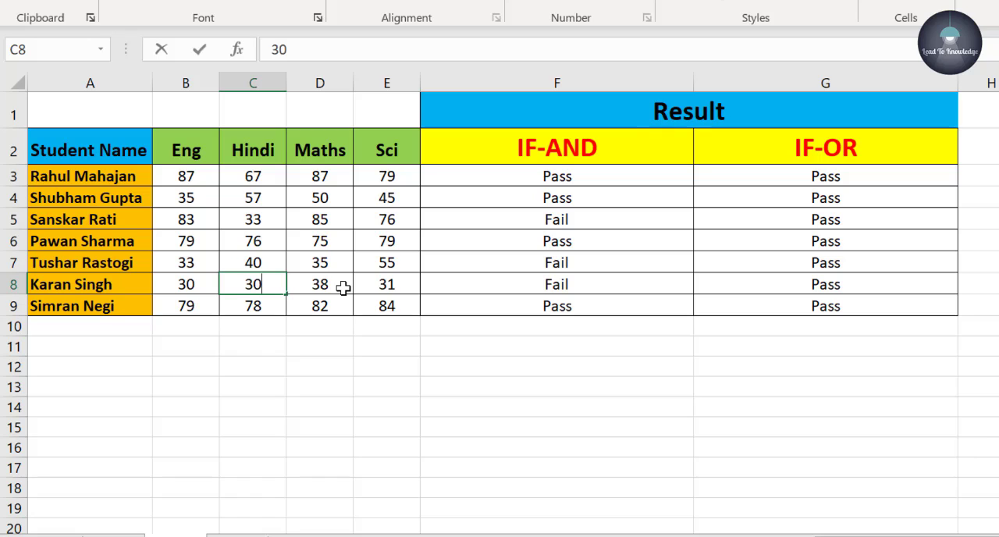
key("ctrl+Return")
left_click(343, 288)
type("32")
key("ctrl+Return")
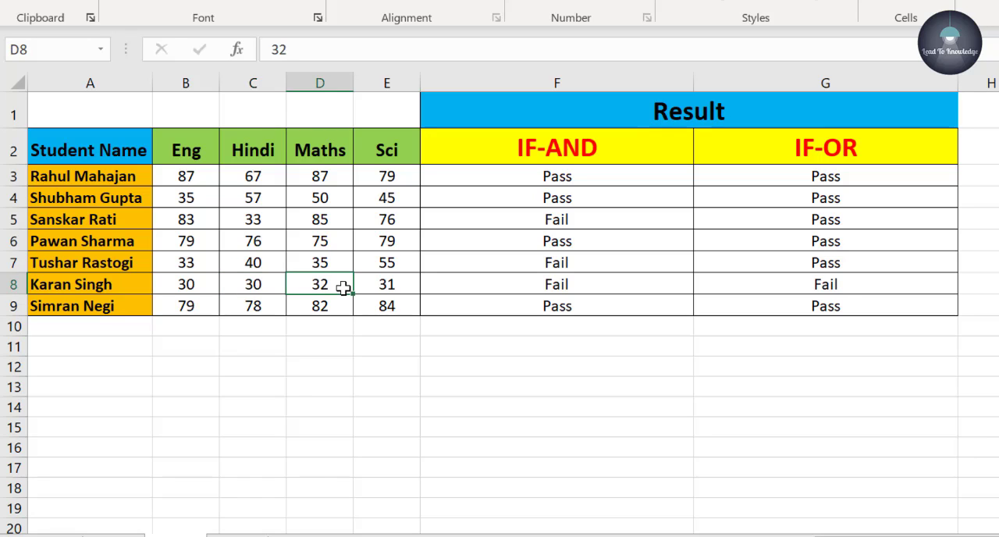
- Check the IF-OR results in G8, G4, G6 and G5 against the students' marks
left_click(885, 285)
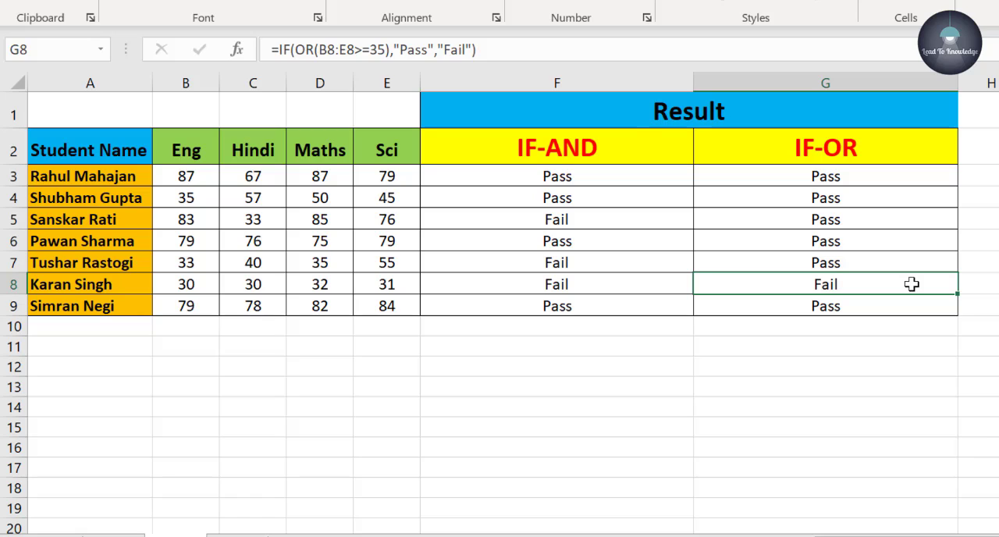
left_click(909, 199)
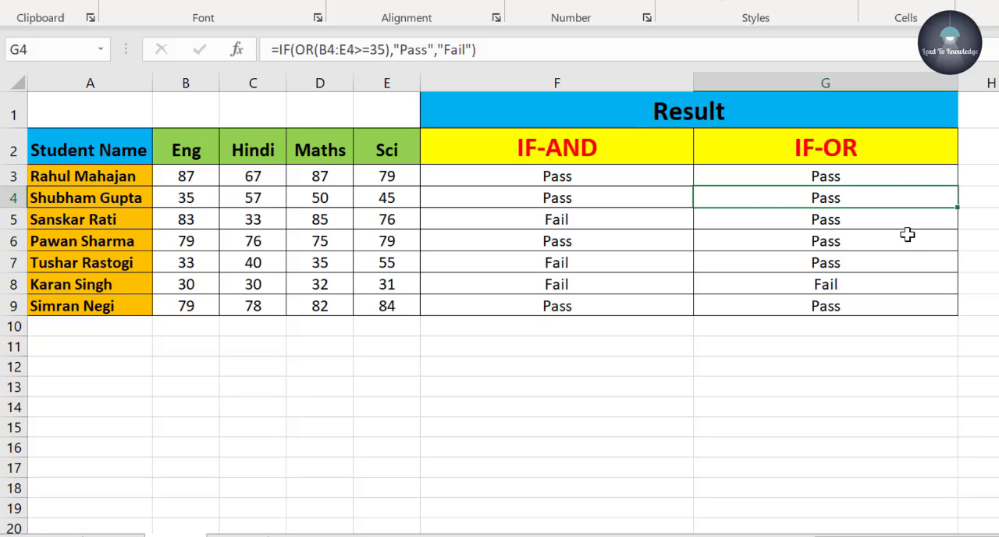
left_click(914, 239)
left_click(902, 214)
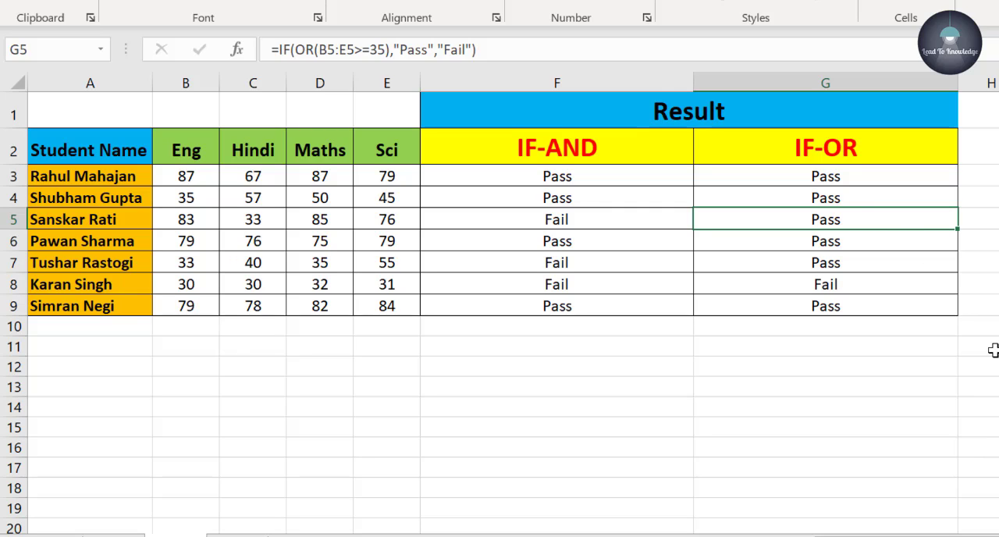
left_click(605, 386)
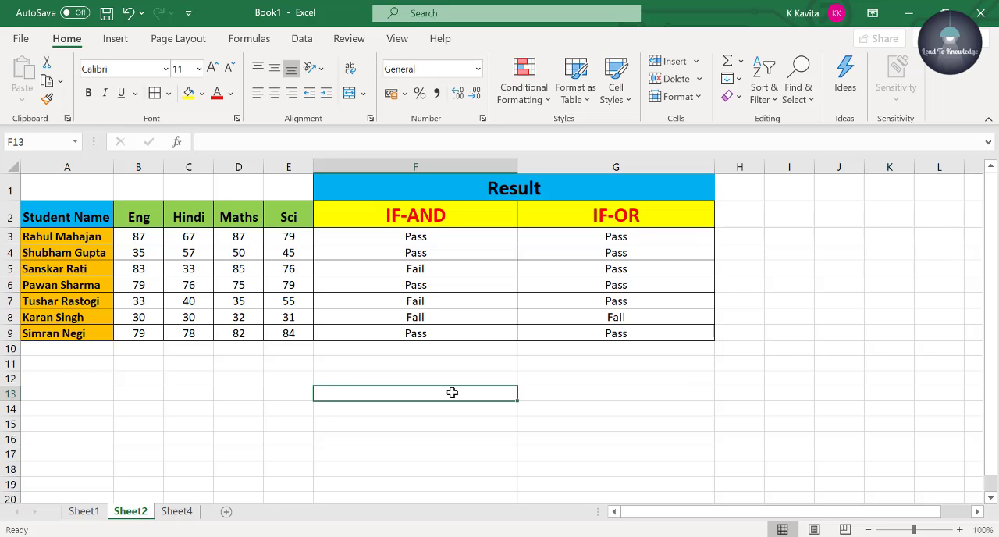